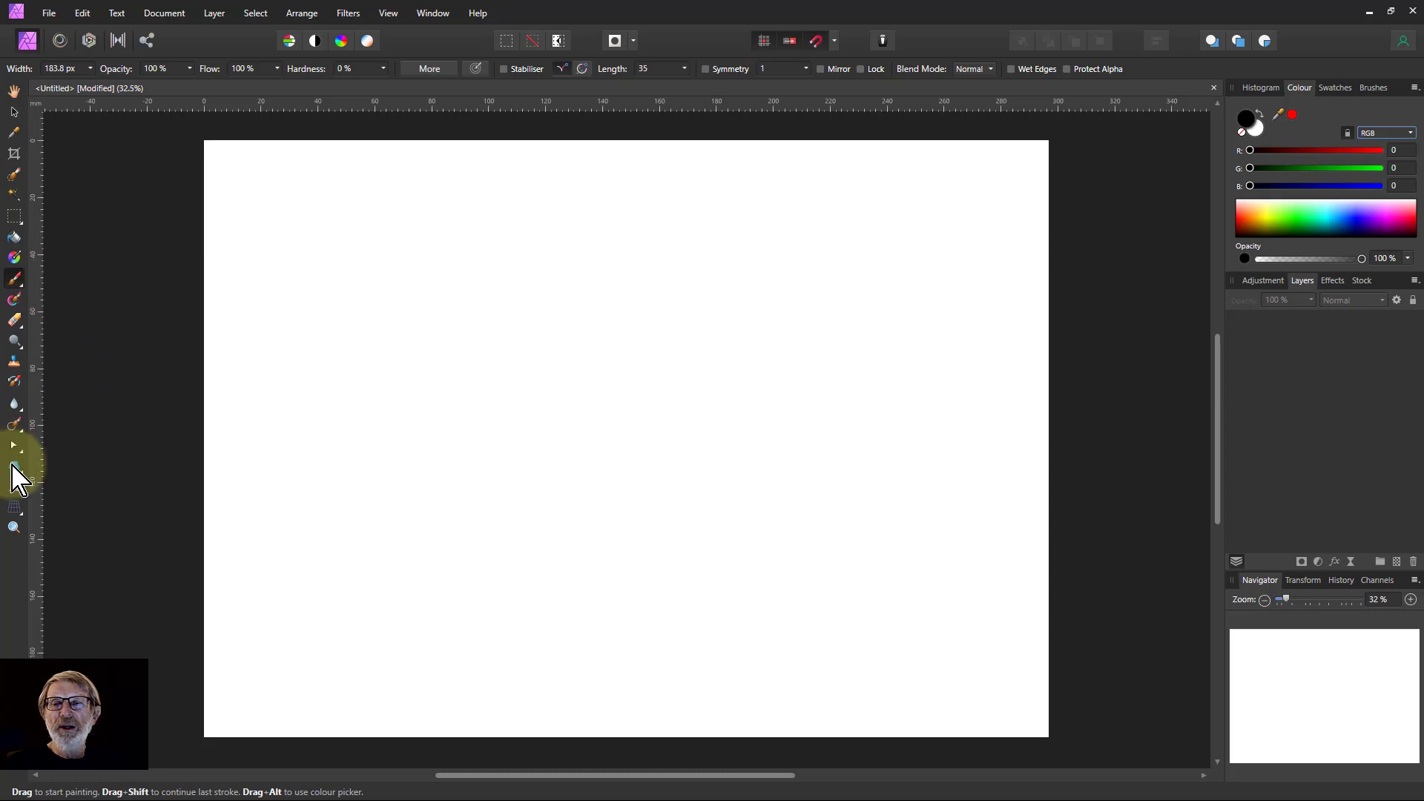
Step: Draw a trapezoid across the top of the page with the Trapezoid Tool
click(14, 465)
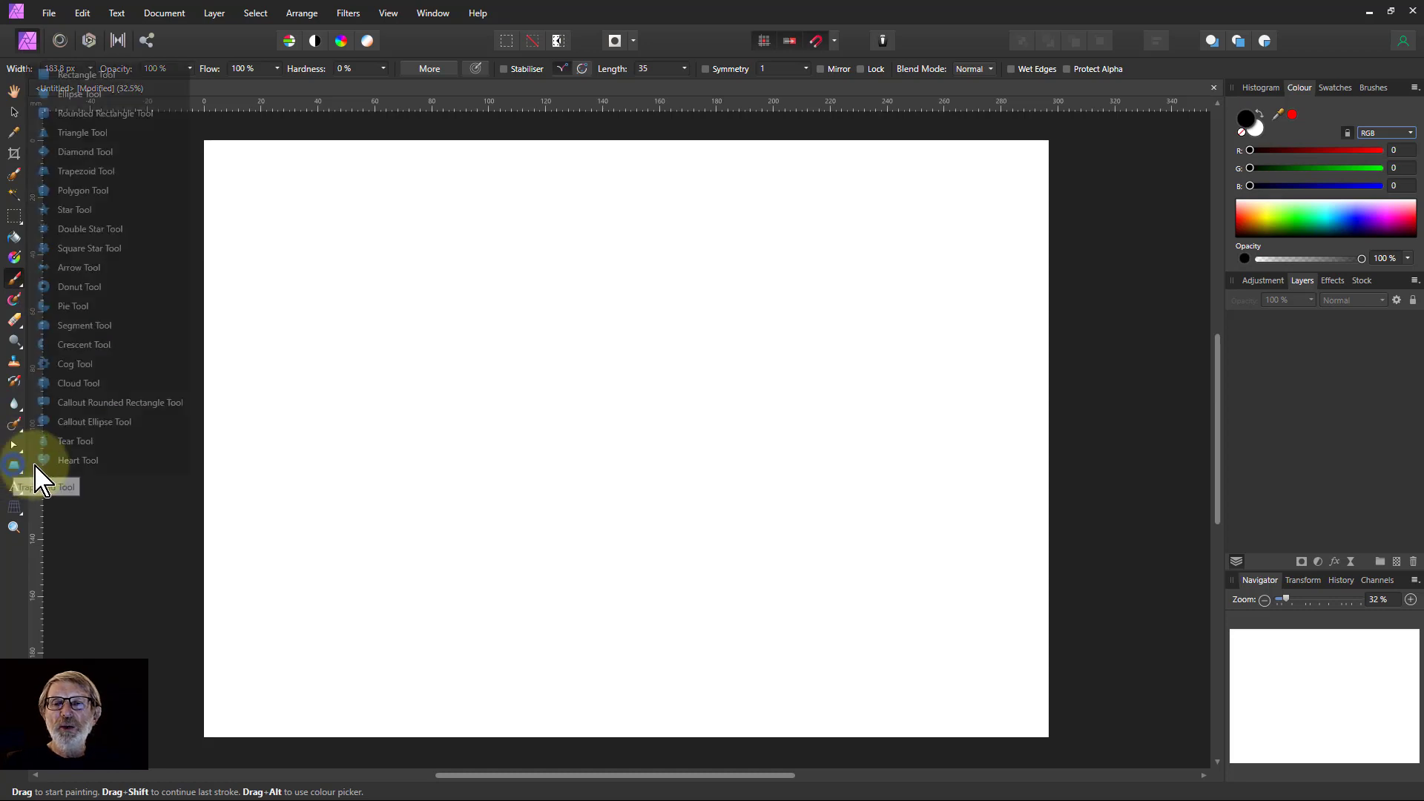
click(86, 171)
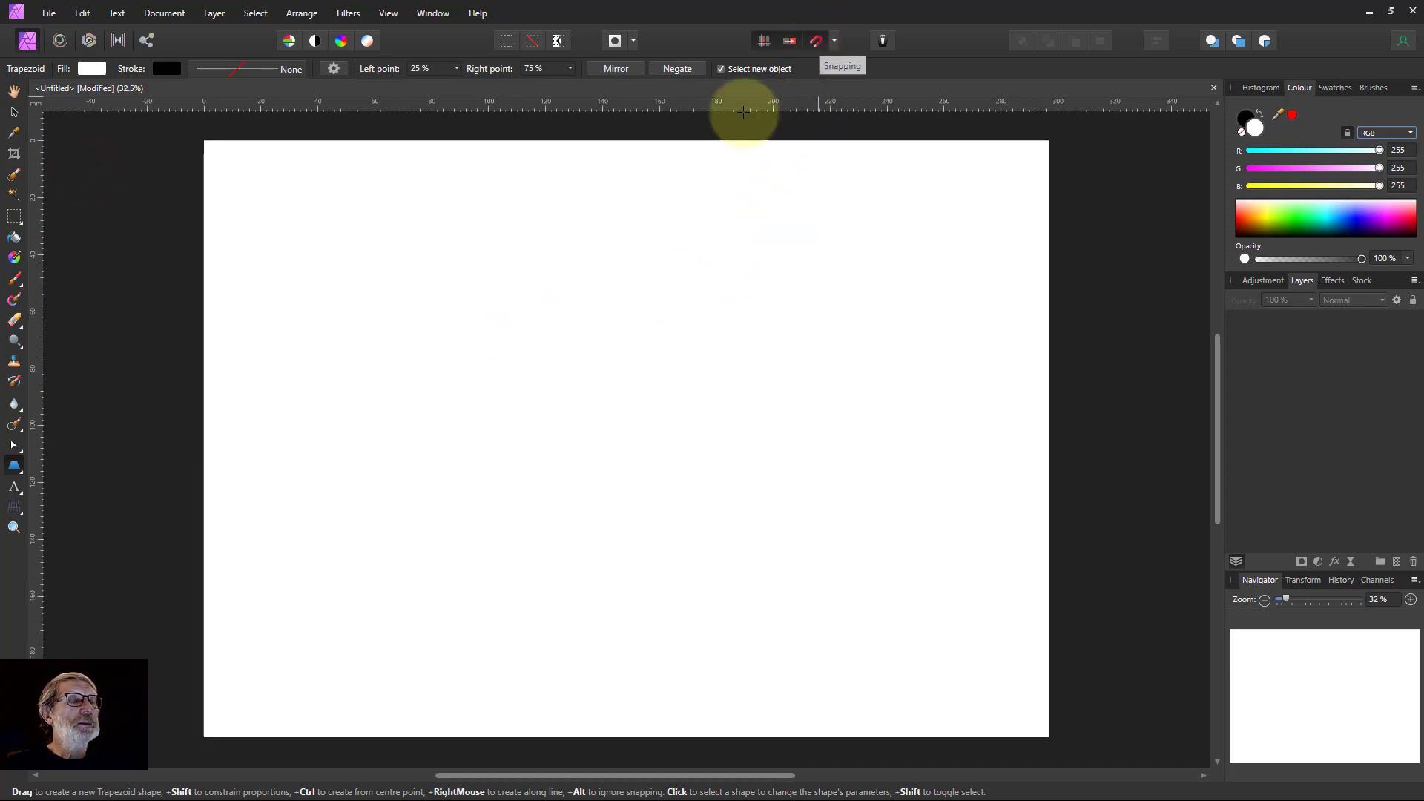
drag(292, 210, 965, 295)
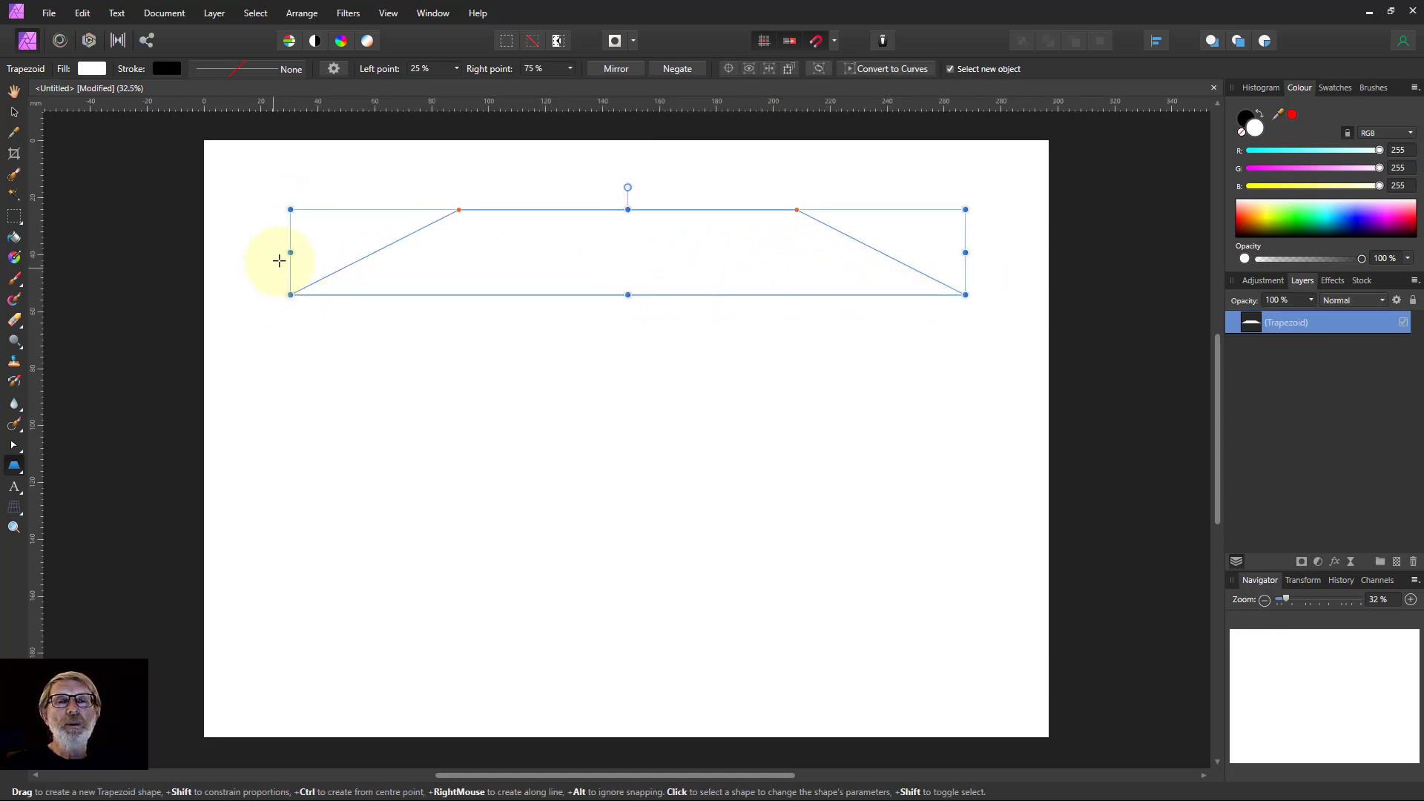
Step: Set the top corners to 9% and 91% and lower the bottom to about 38 mm tall
drag(275, 254, 264, 255)
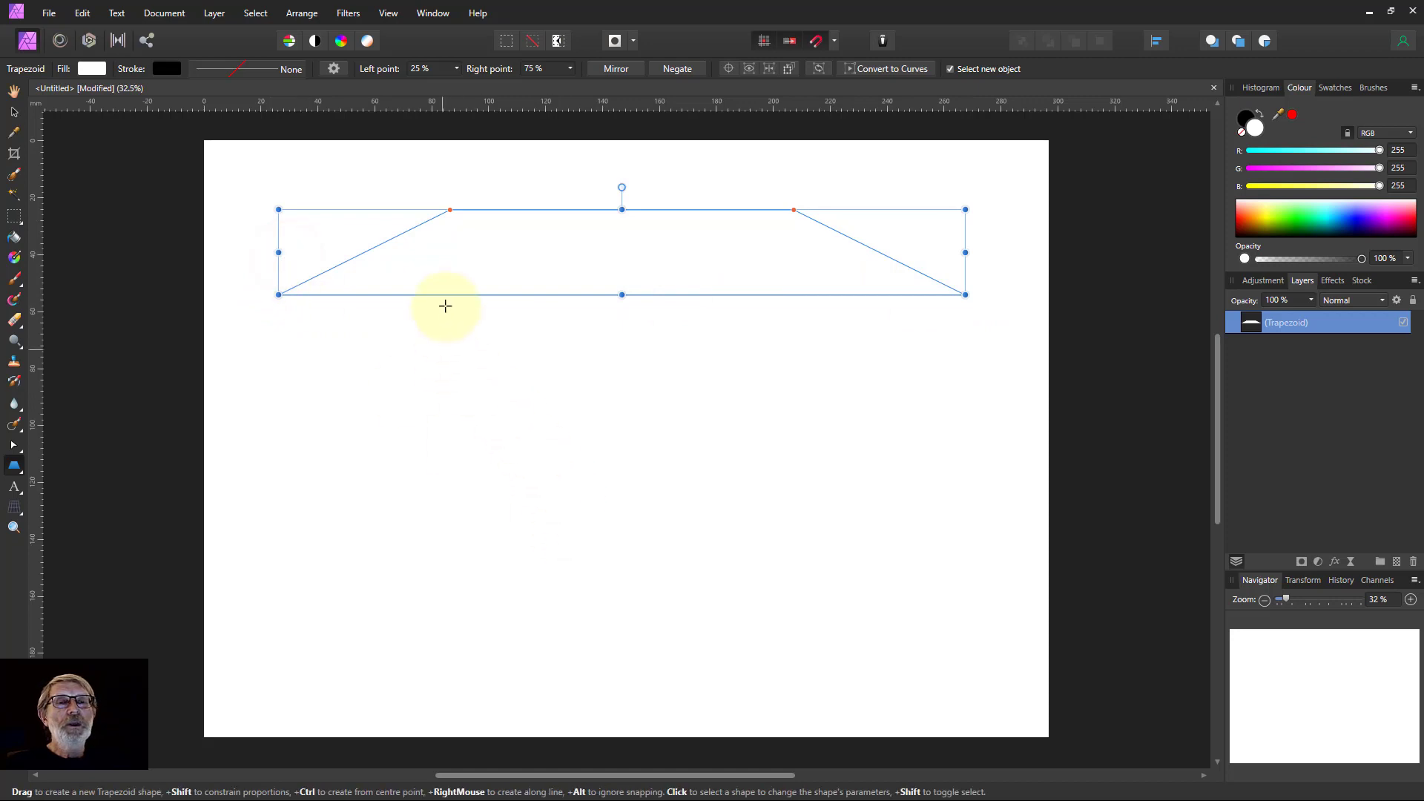
drag(459, 217, 337, 219)
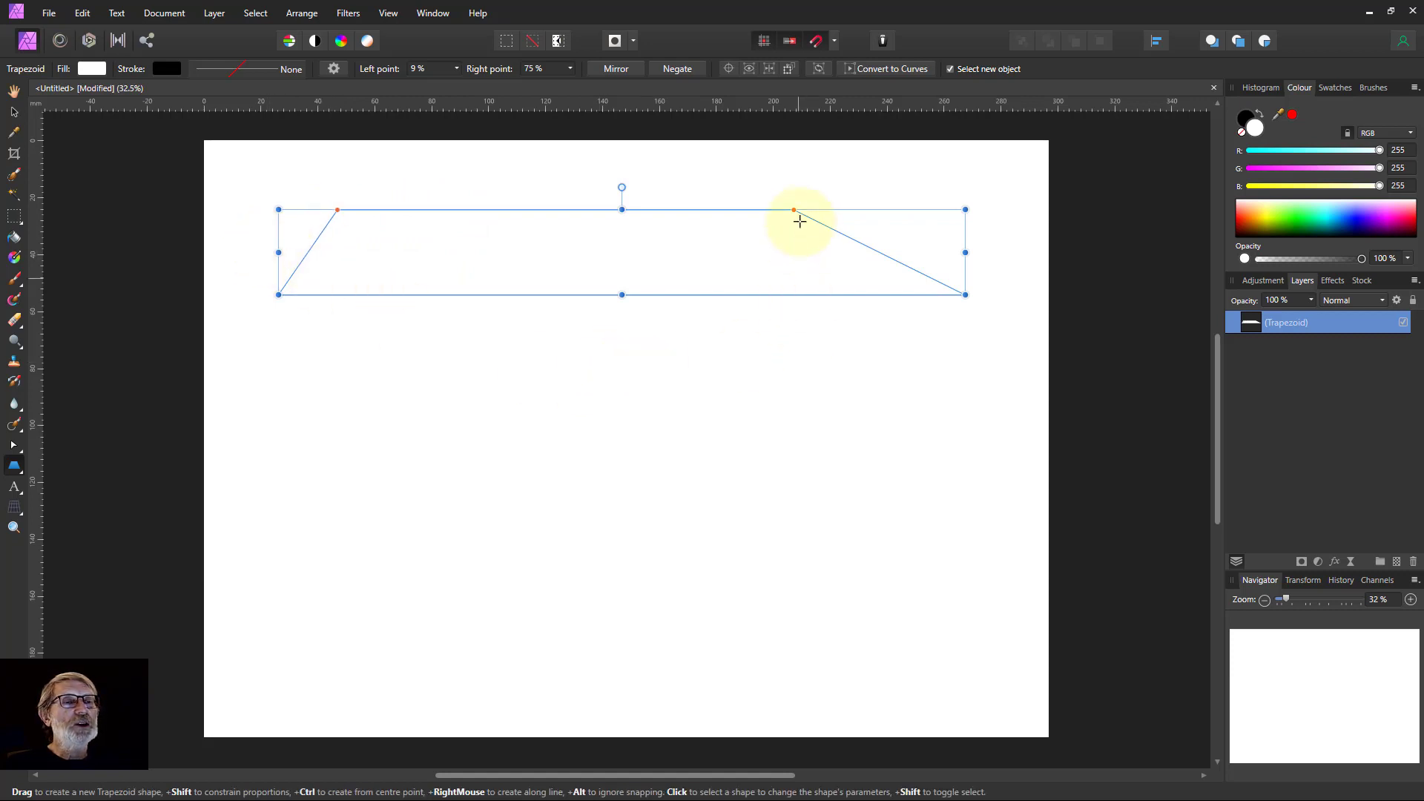
drag(794, 211, 825, 211)
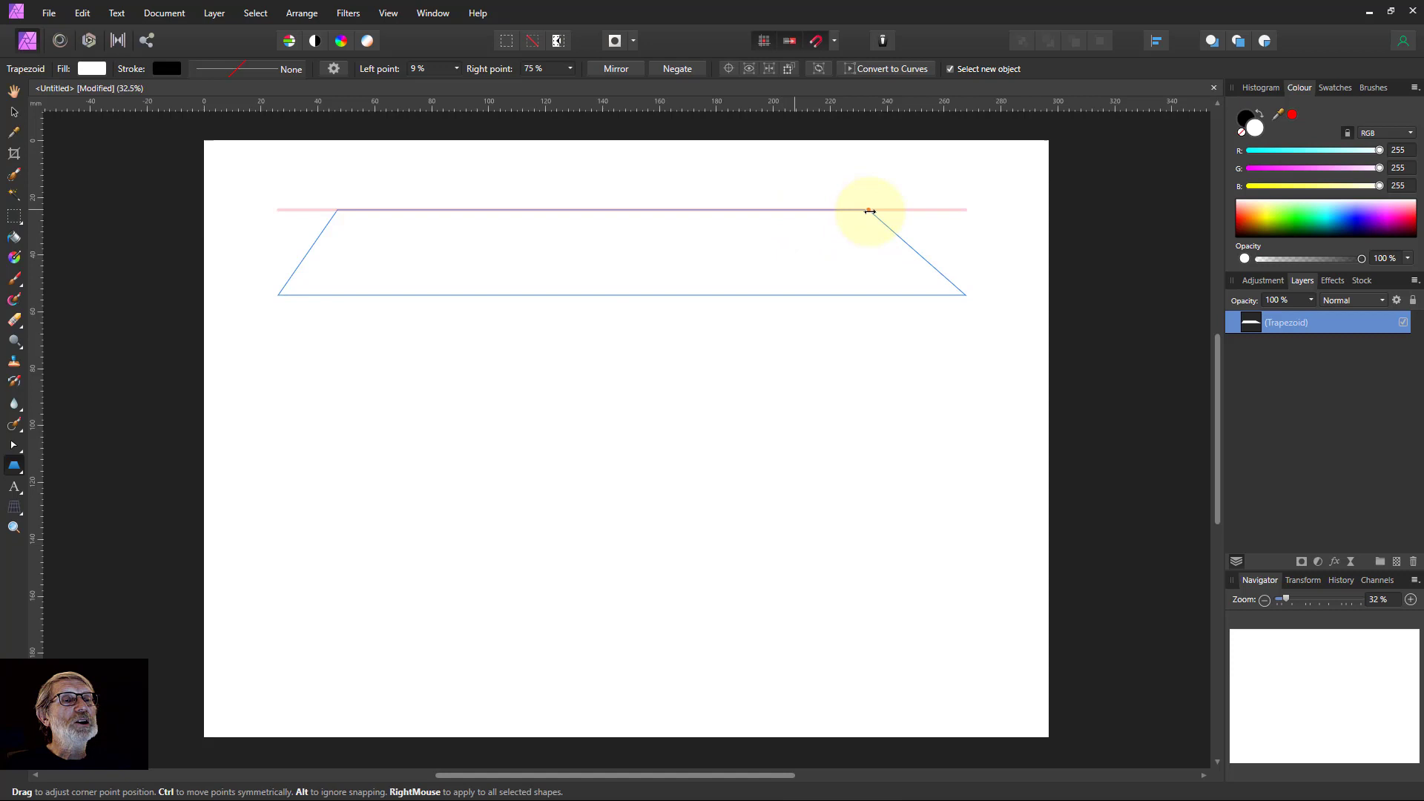
drag(906, 212, 907, 211)
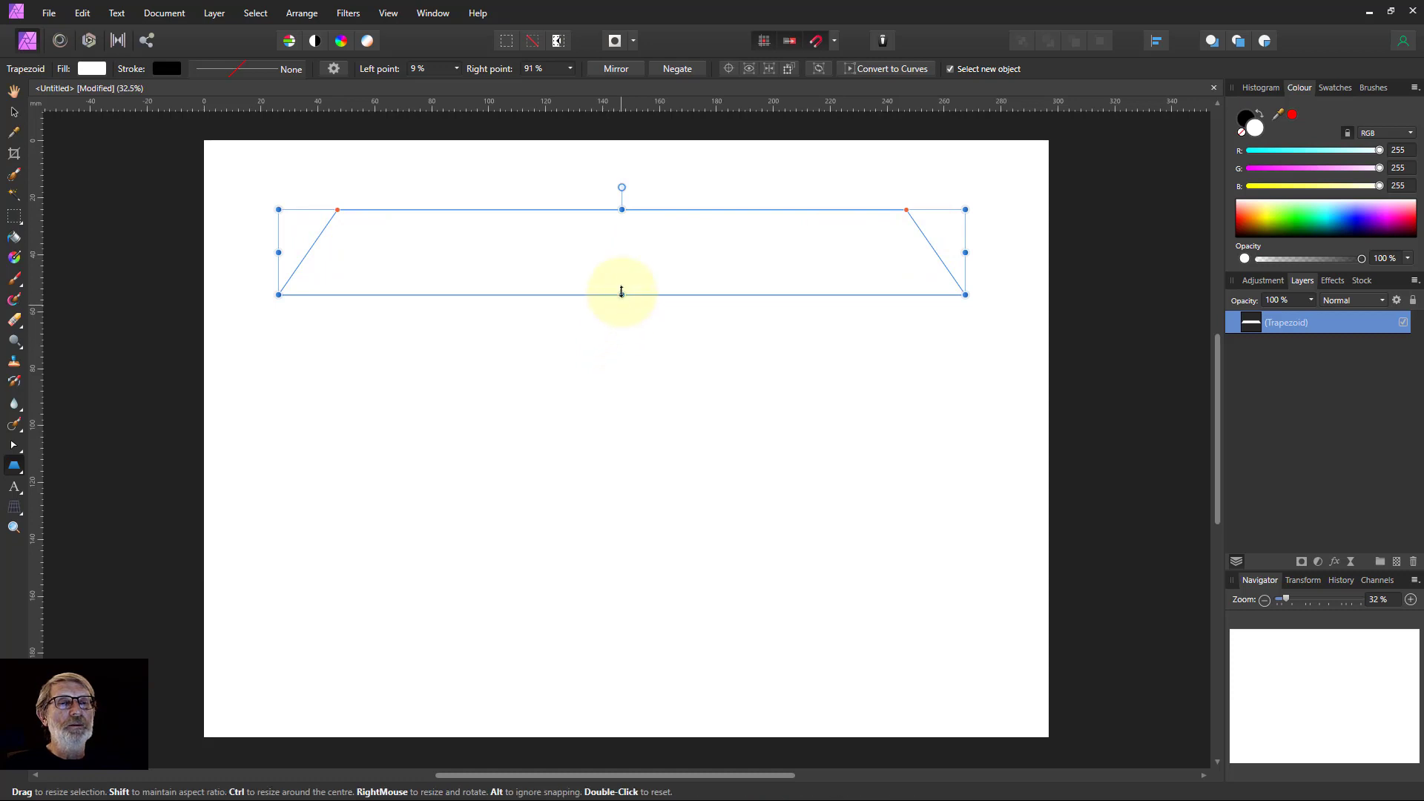
drag(623, 295, 630, 318)
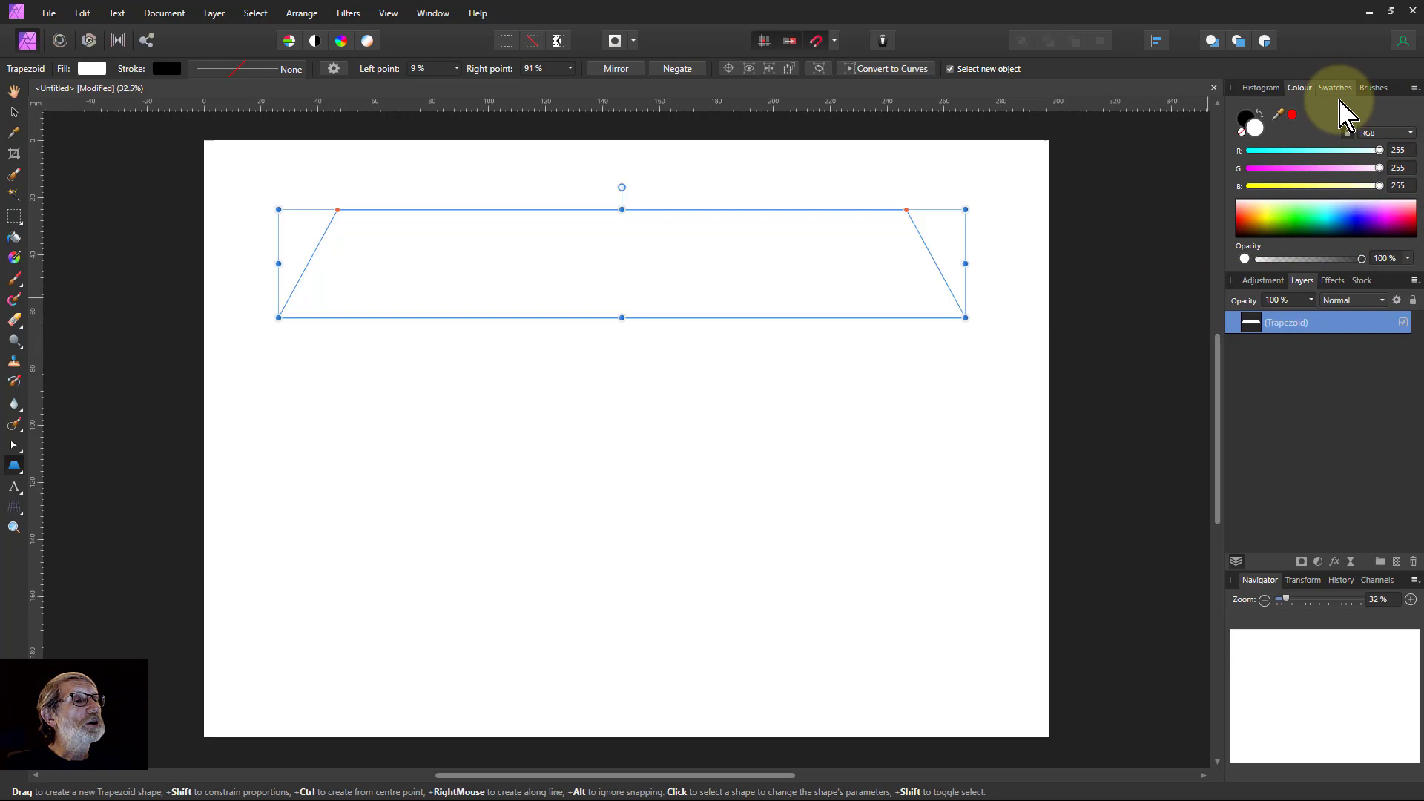
Step: Switch the Colour panel to Greyscale and set the trapezoid fill to grey 50
click(1385, 134)
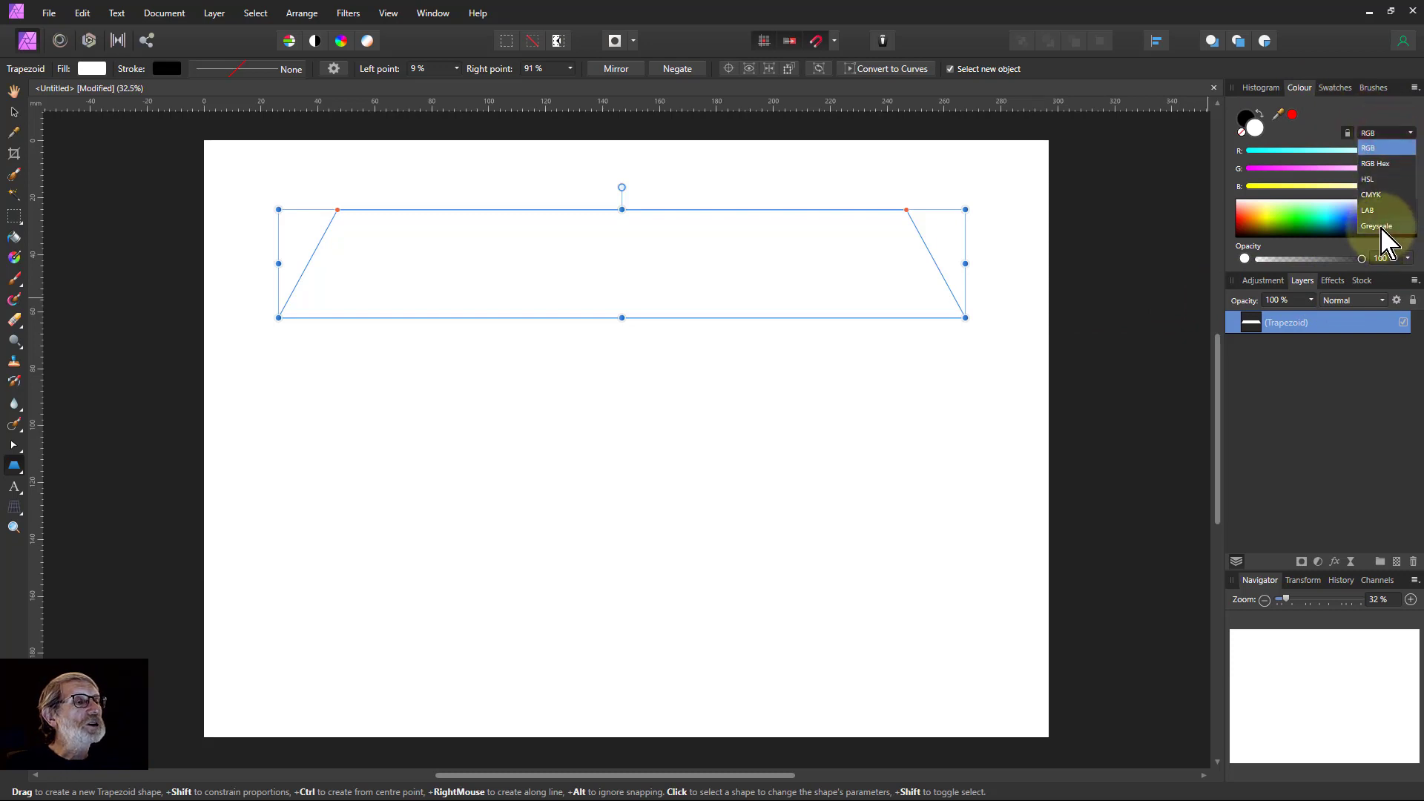
click(1382, 226)
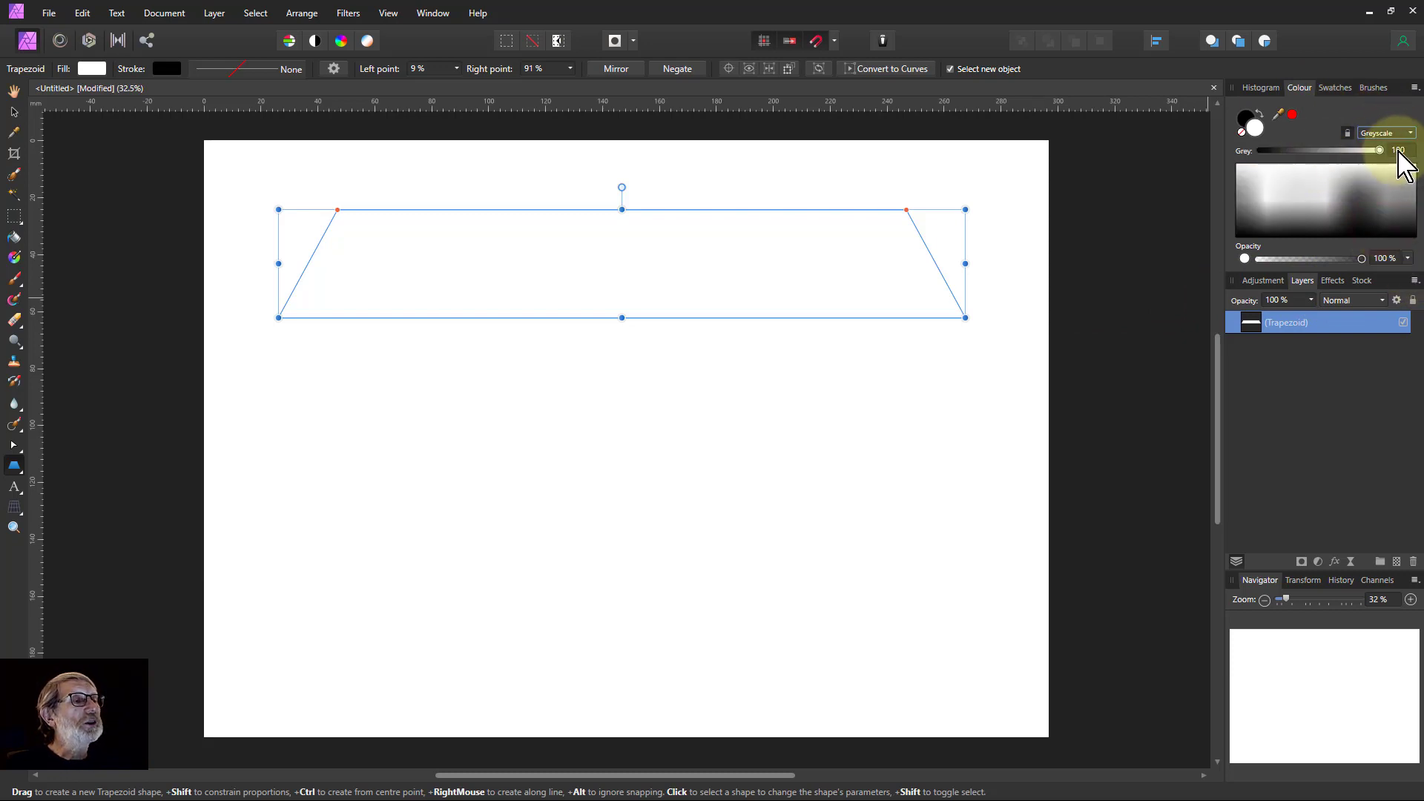
click(1399, 150)
text(50)
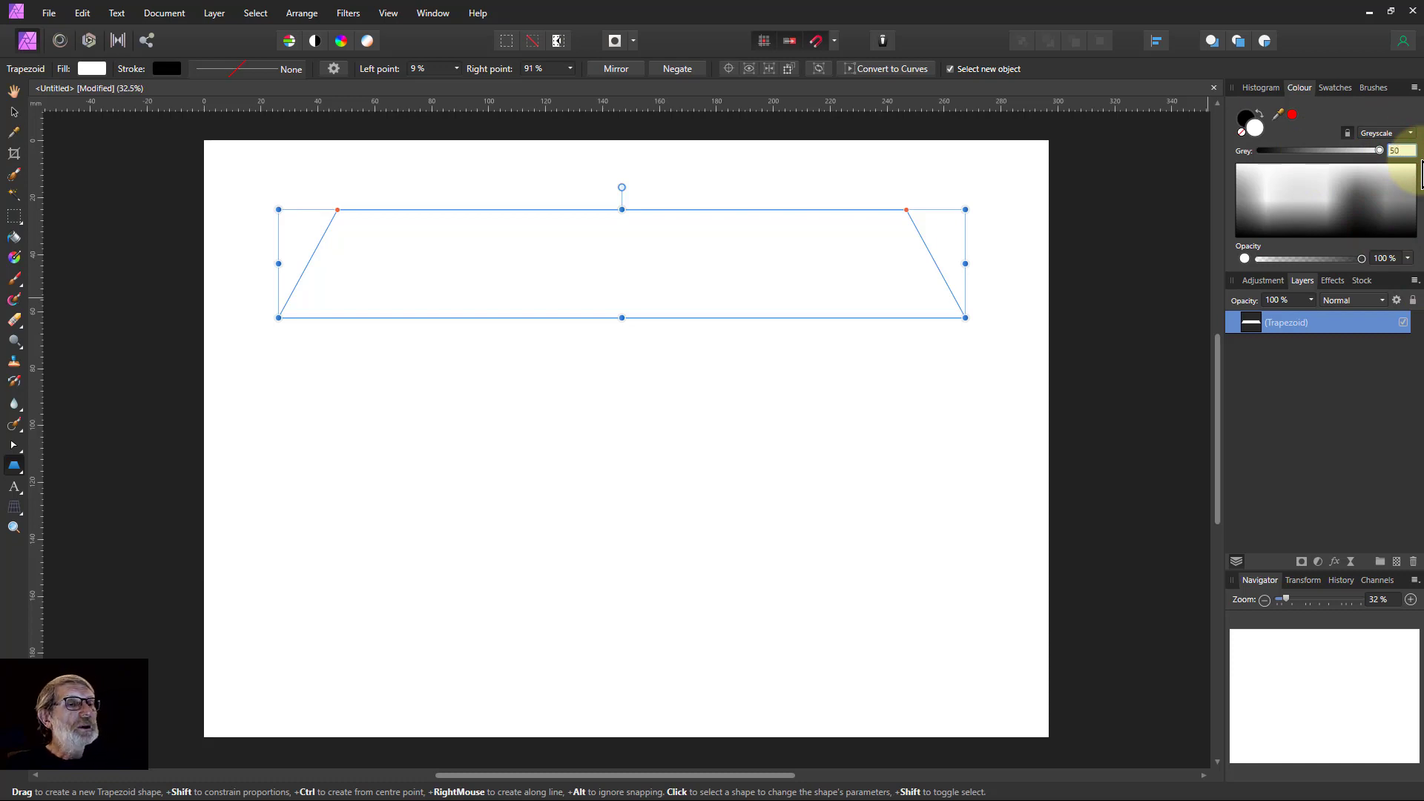
key(Return)
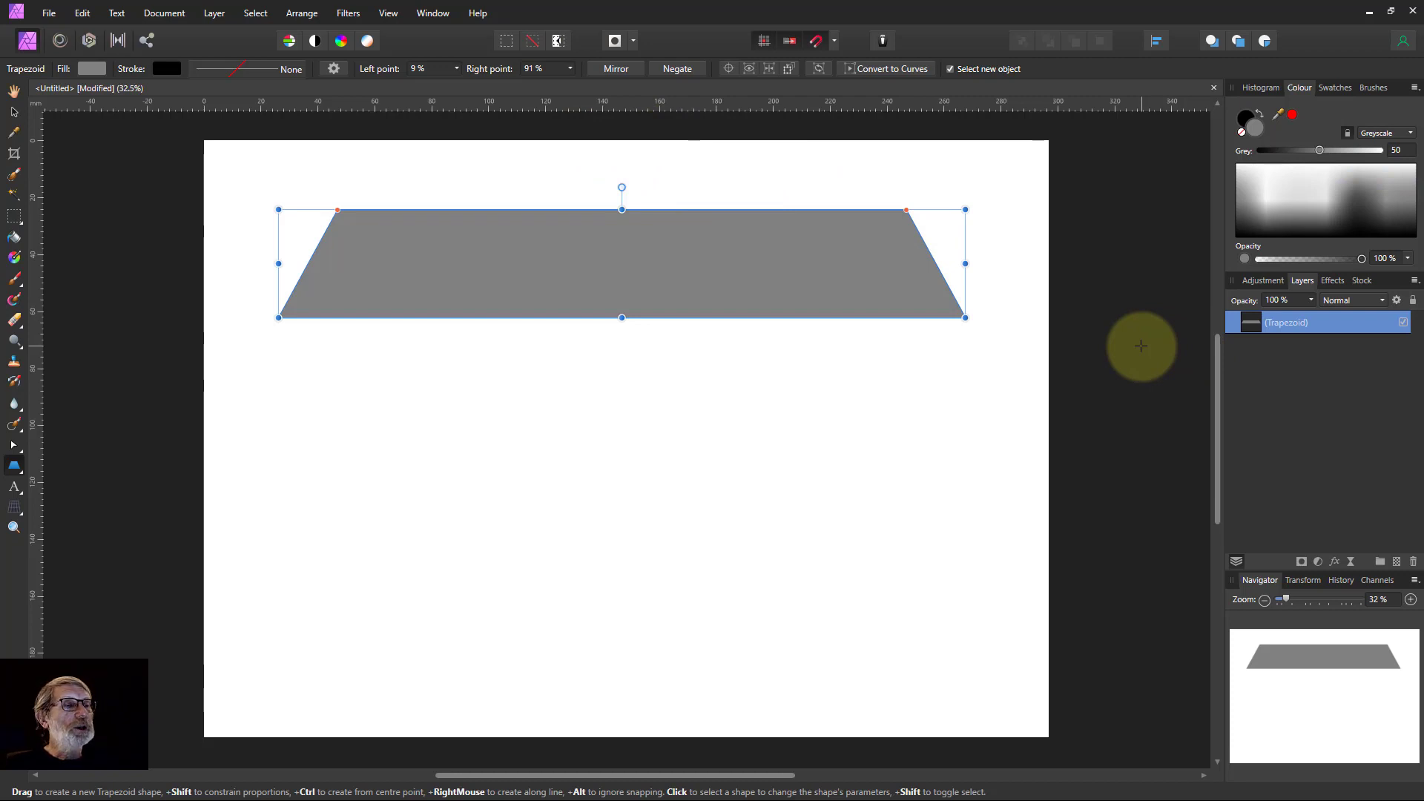
Step: Duplicate the trapezoid, move the copy near the page bottom and flip it vertically
key(ctrl+j)
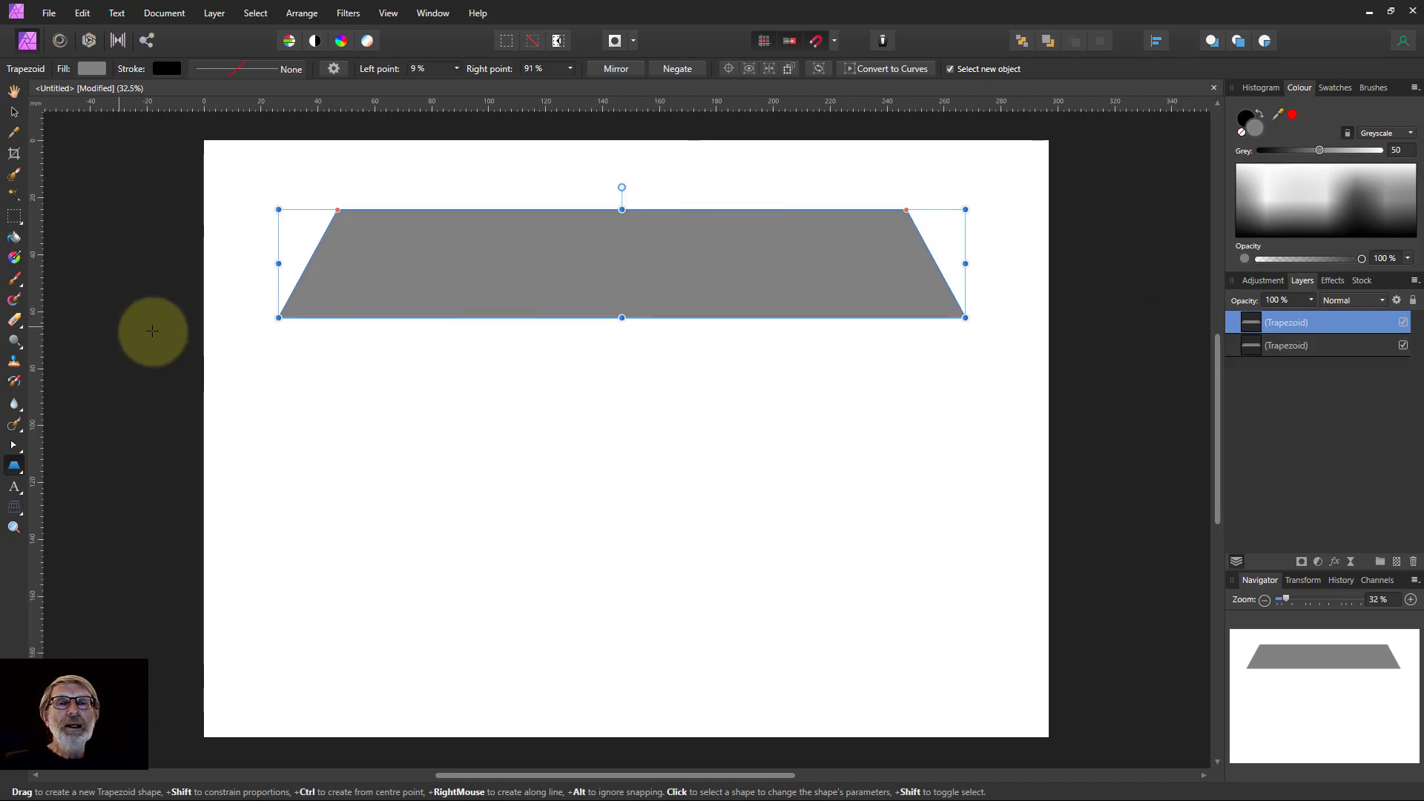
click(13, 112)
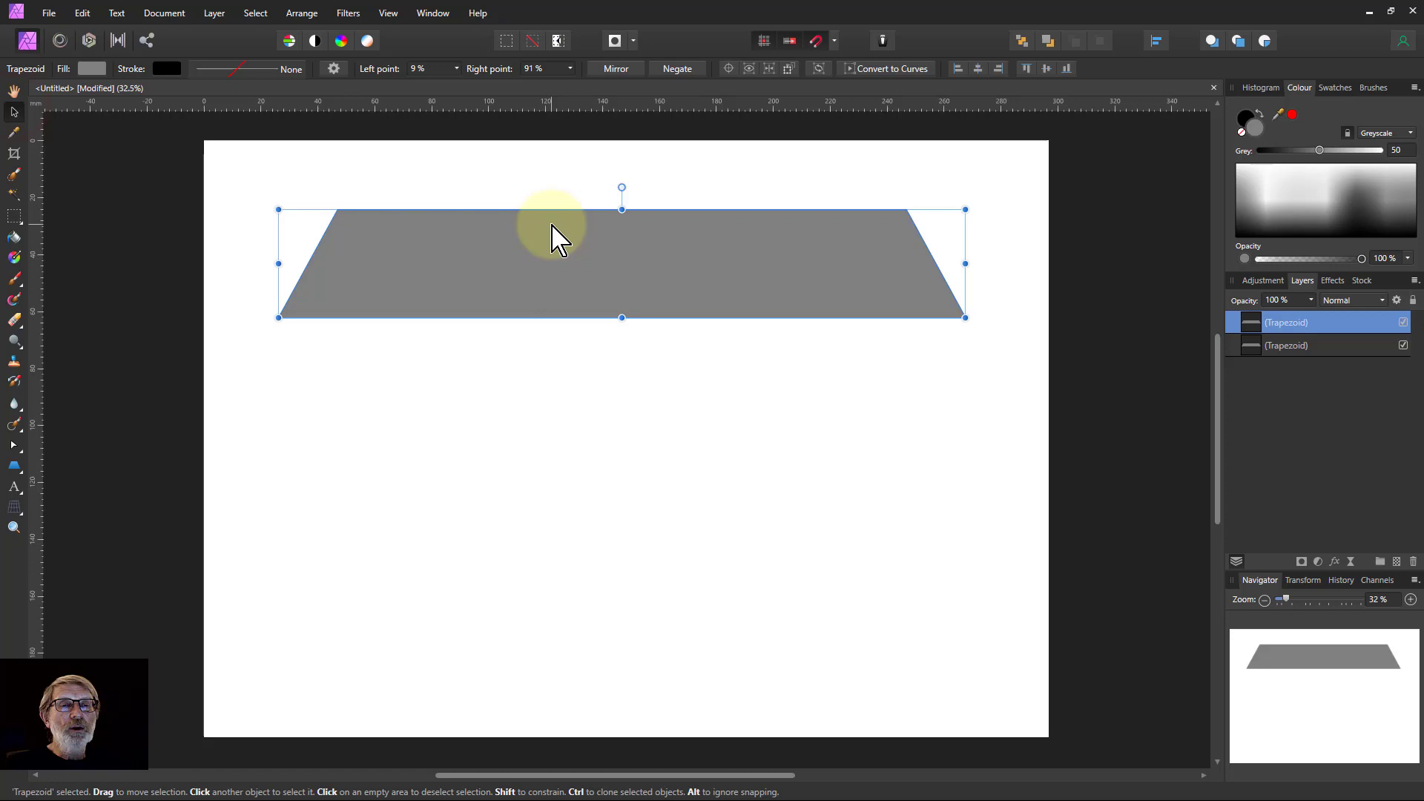
drag(566, 232, 572, 576)
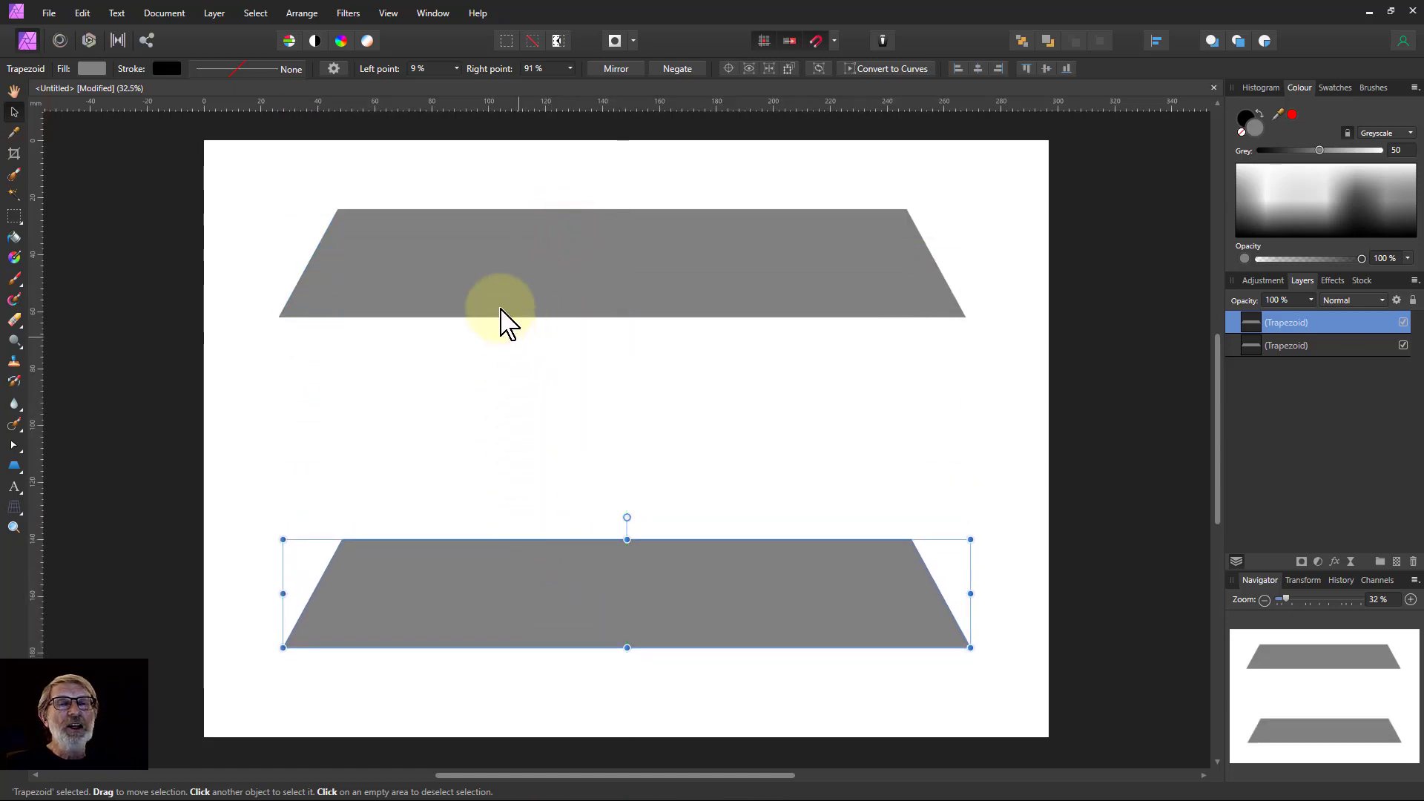
click(298, 13)
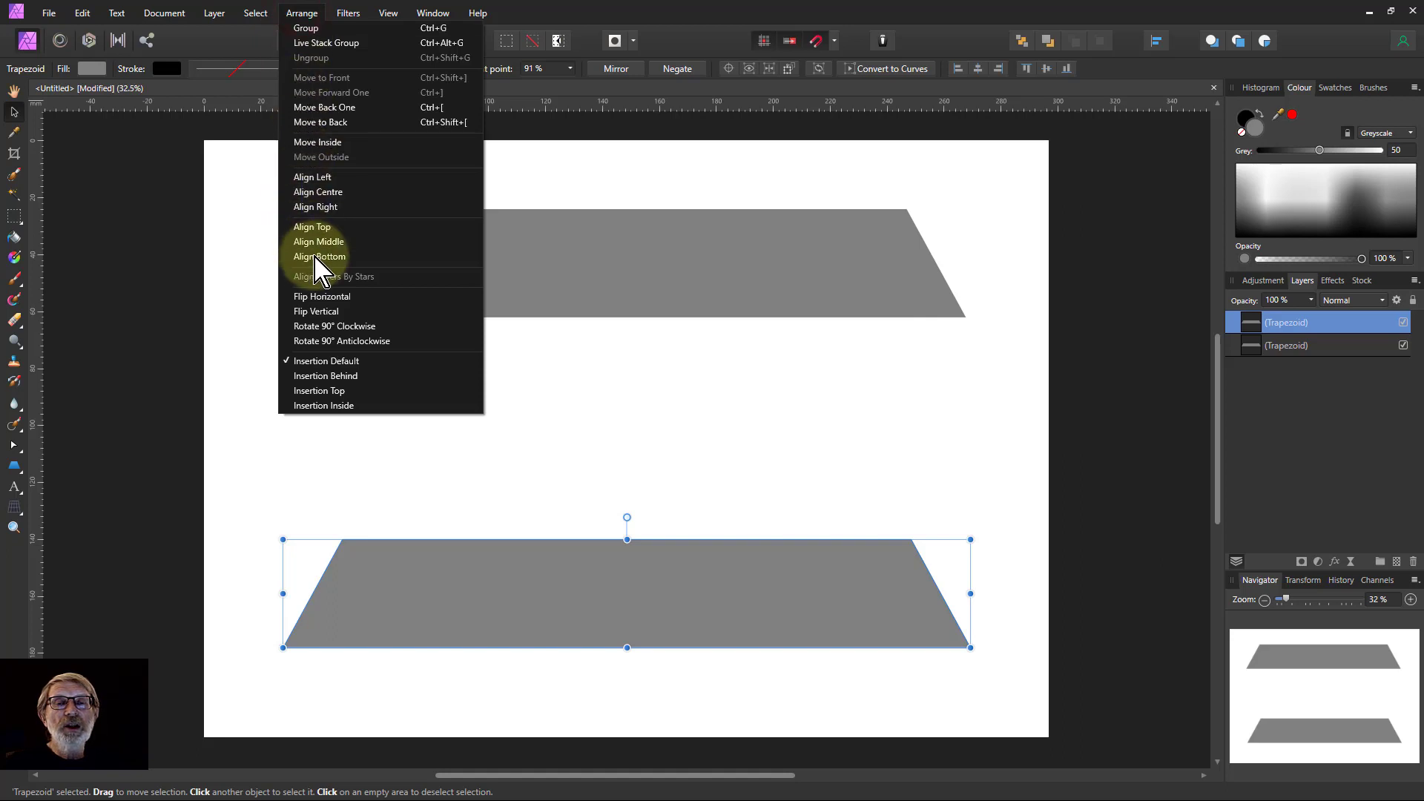
click(322, 311)
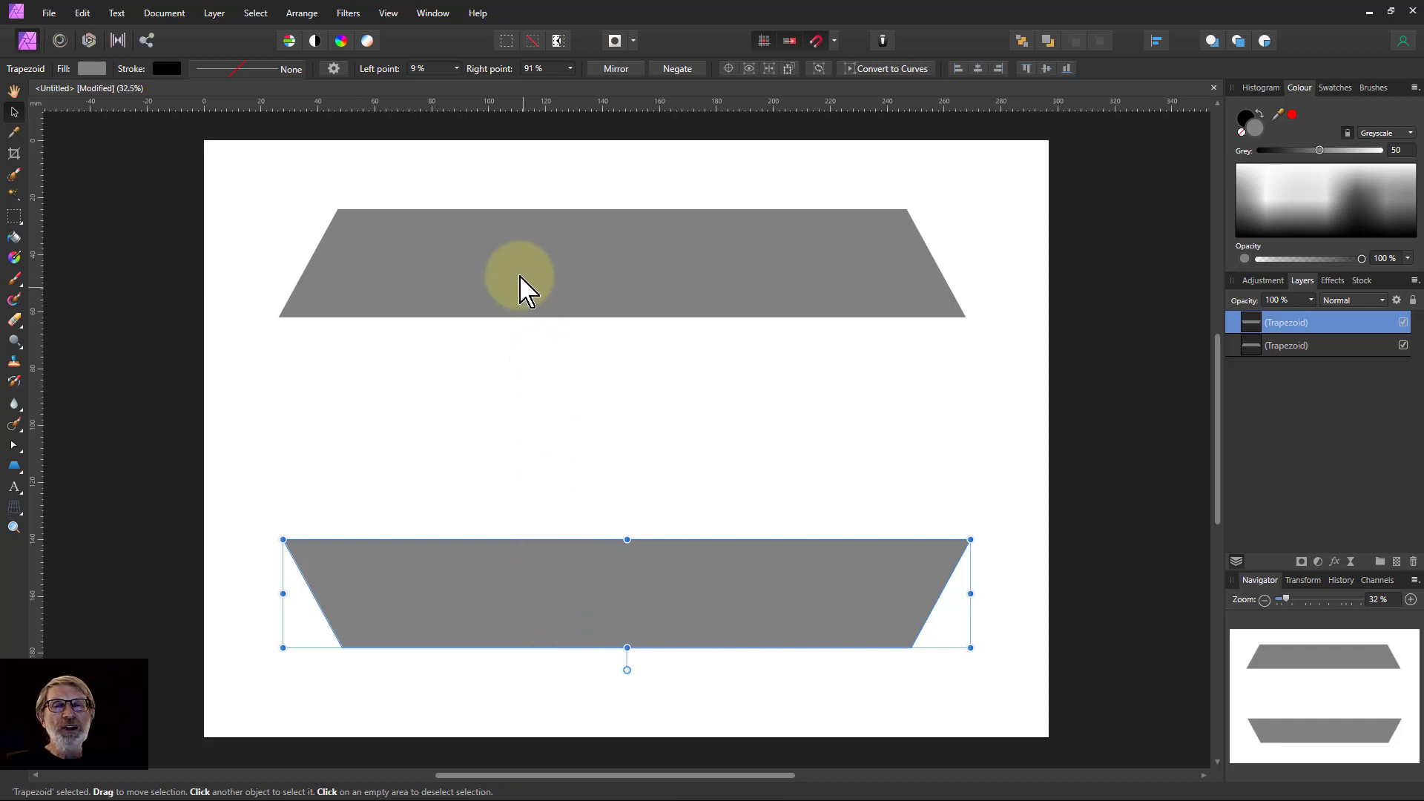
Step: Add two more copies into the gap to form a continuous four-trapezoid zigzag column
click(519, 276)
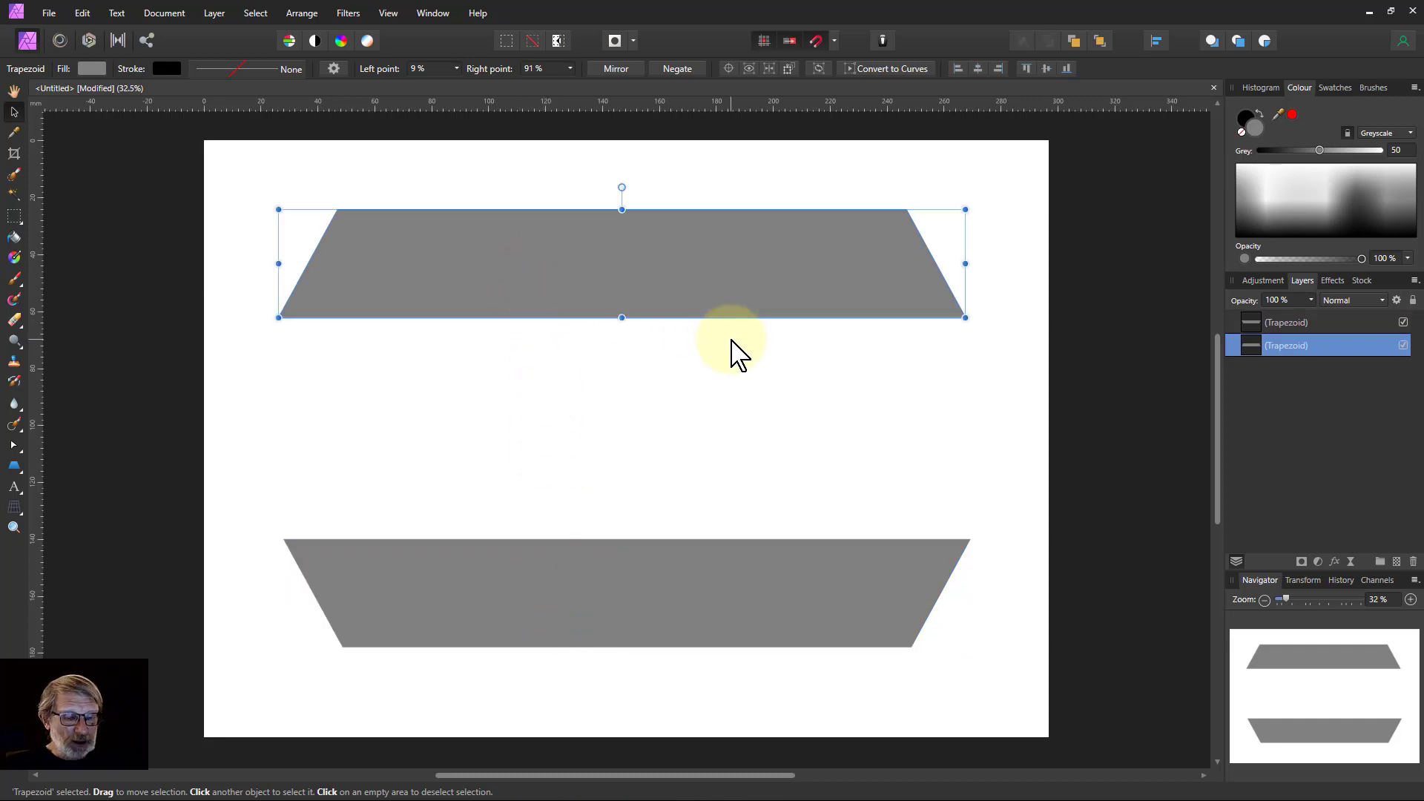
key(ctrl+j)
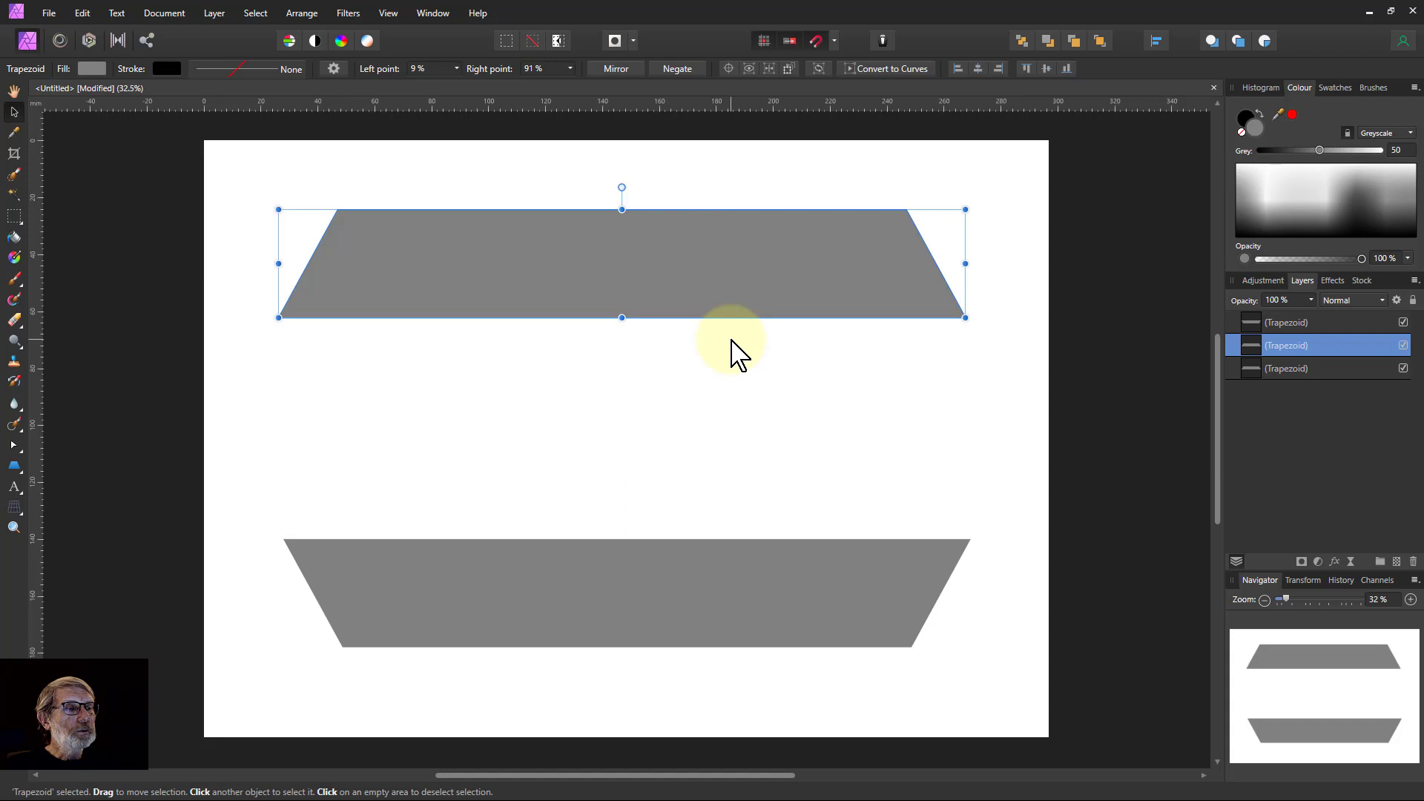
drag(635, 267, 648, 479)
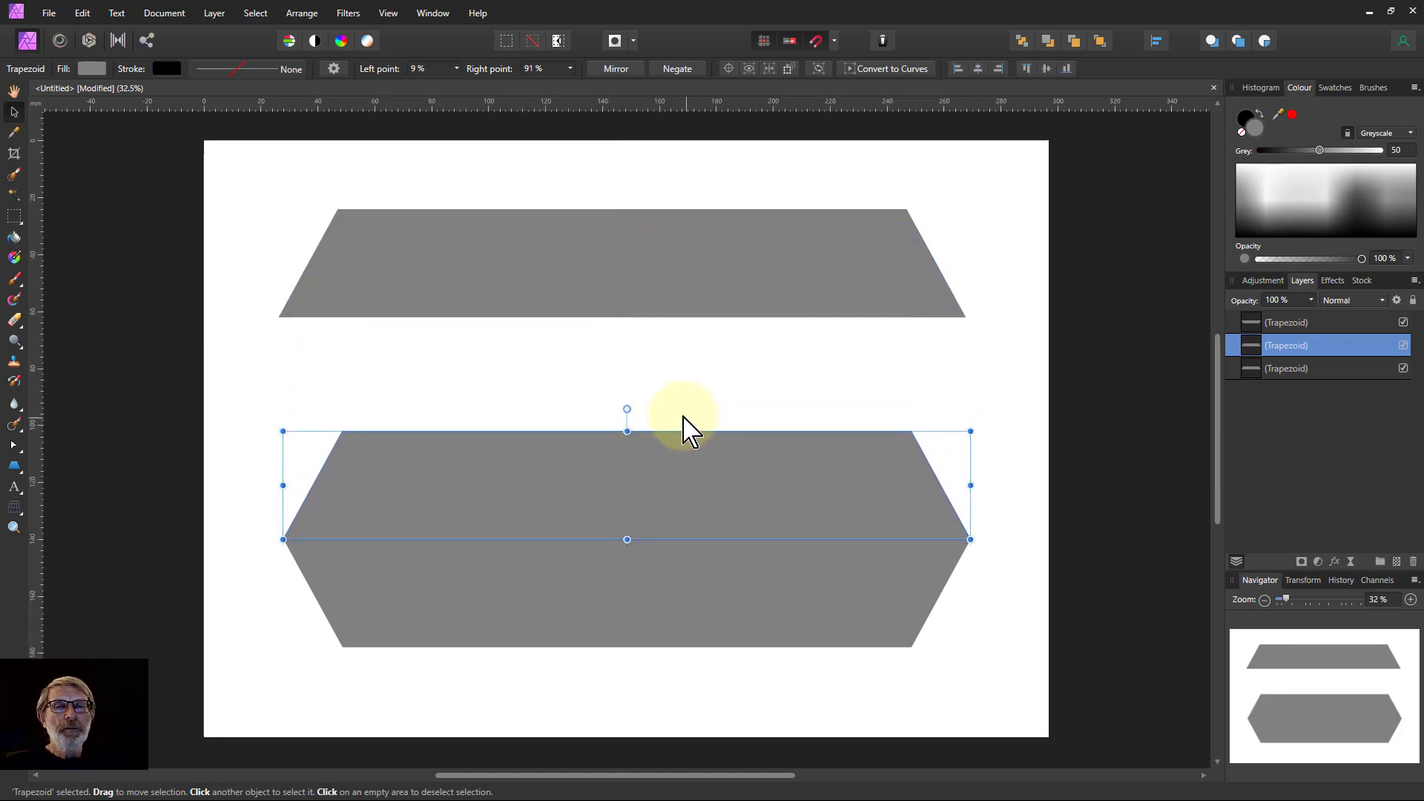
click(512, 614)
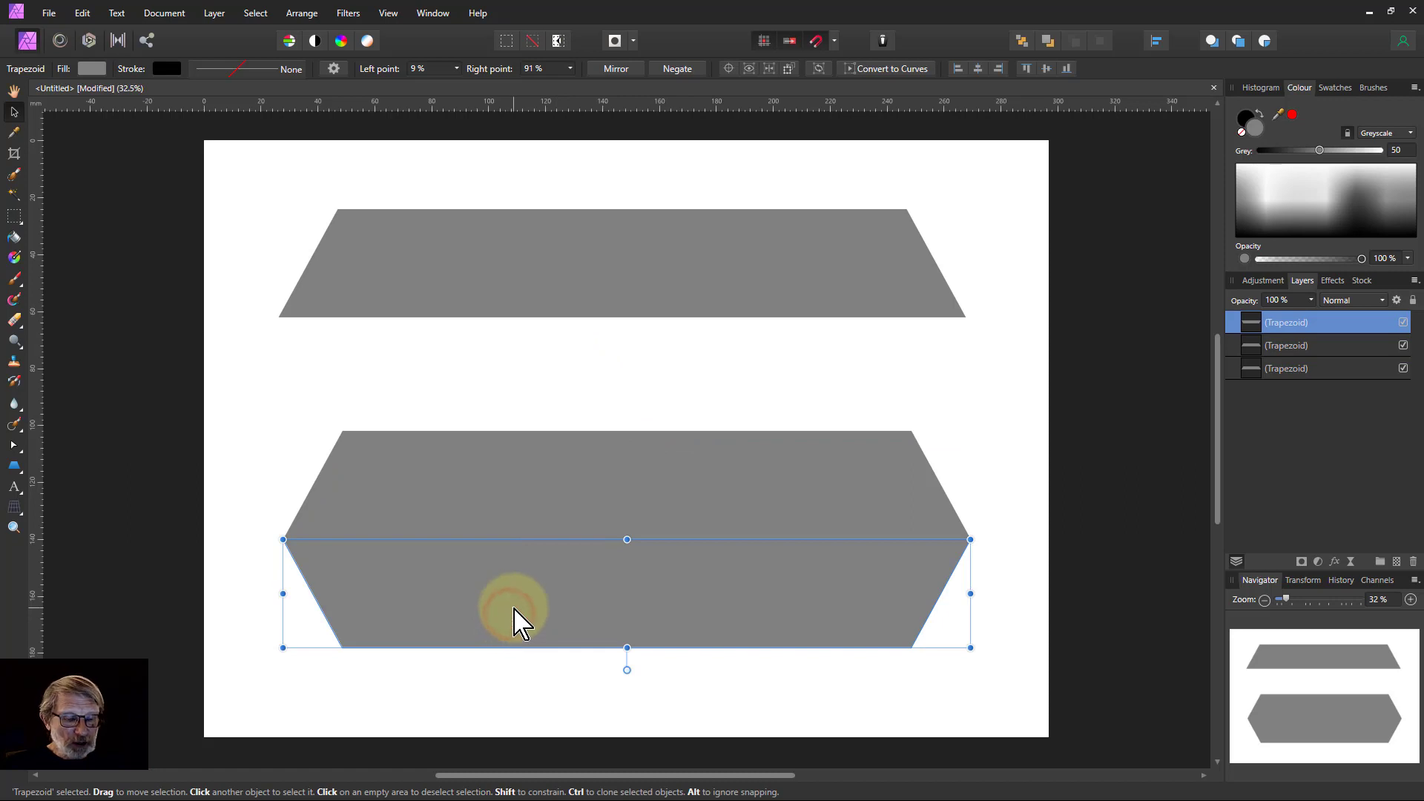
key(ctrl+j)
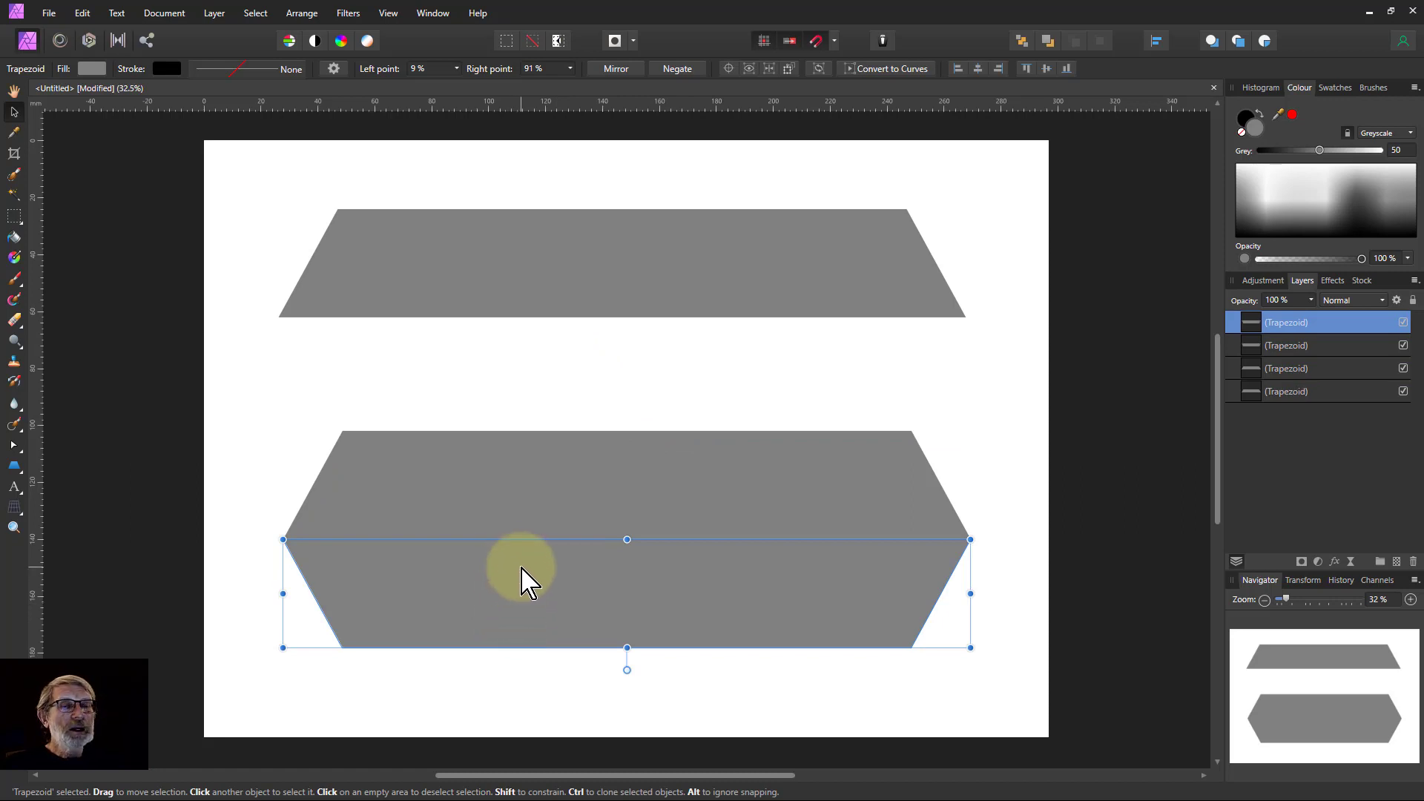
drag(538, 598, 503, 286)
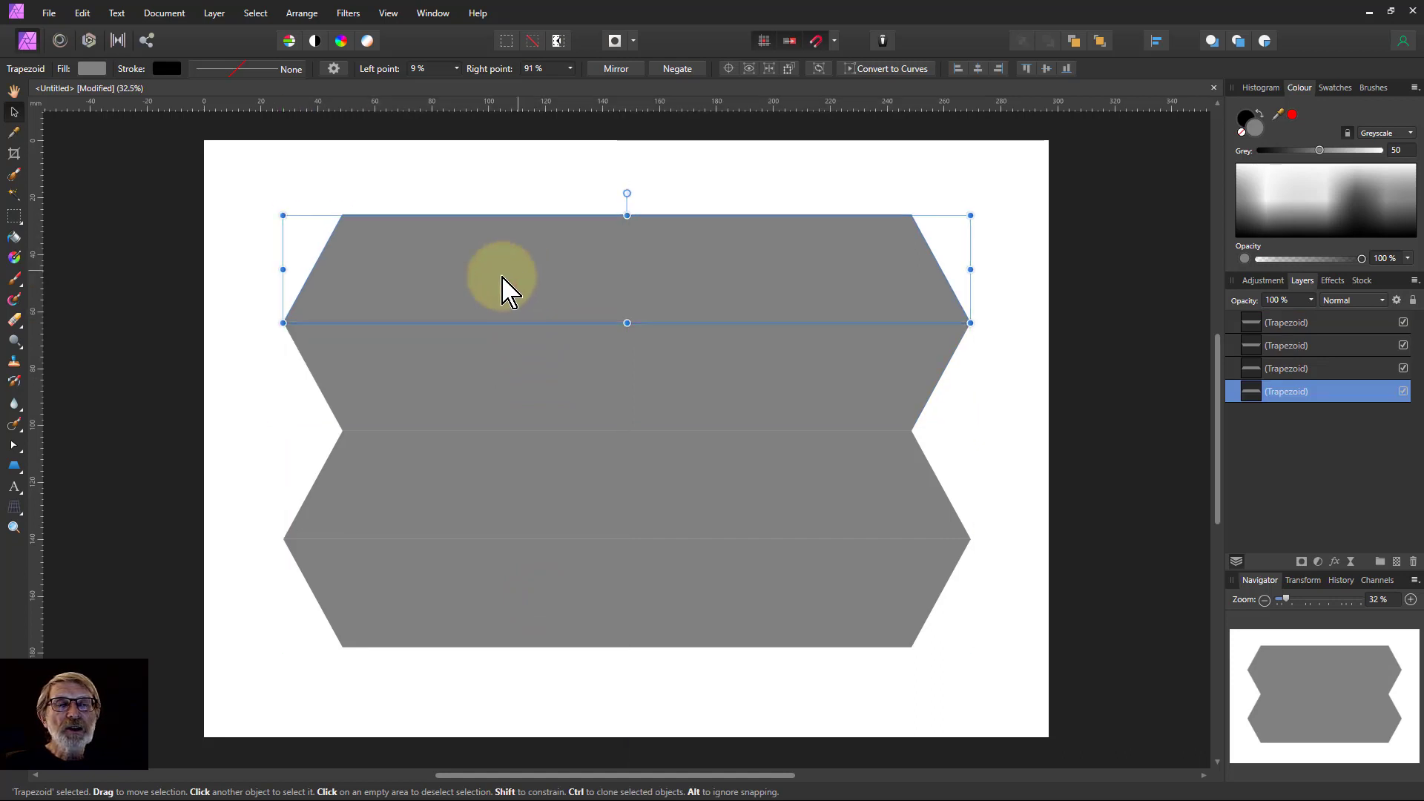
click(226, 454)
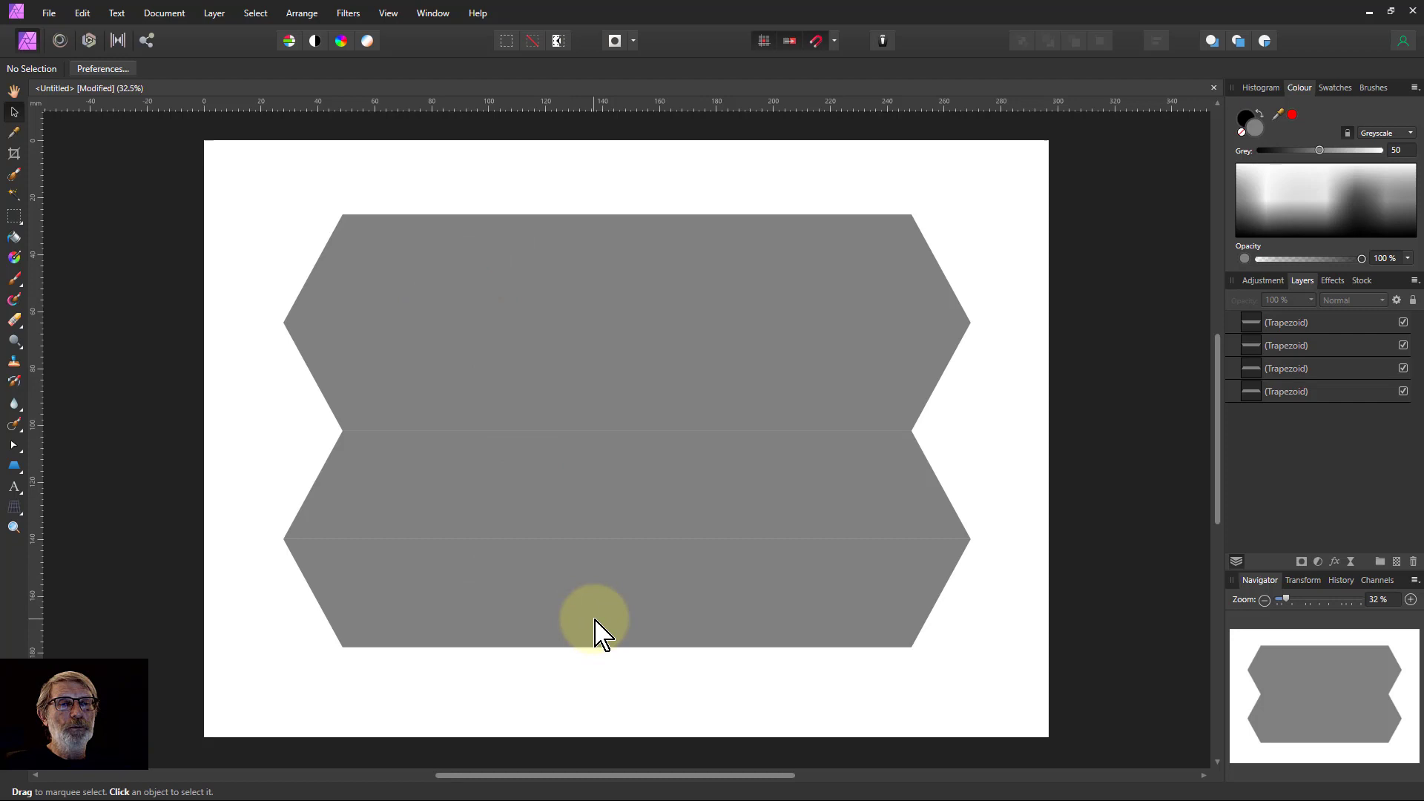
Step: Fill the second trapezoid from the top with light grey 75
click(651, 380)
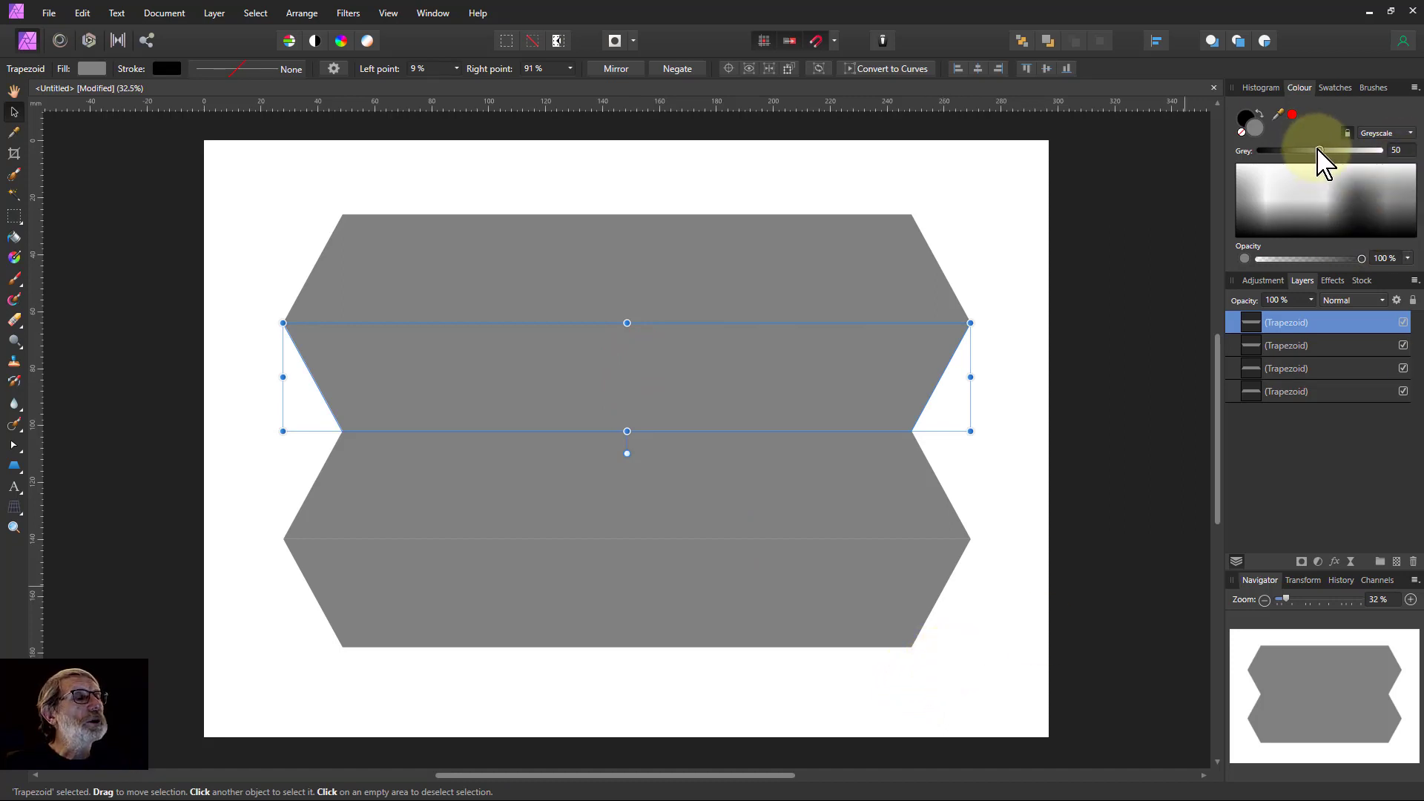
click(1409, 156)
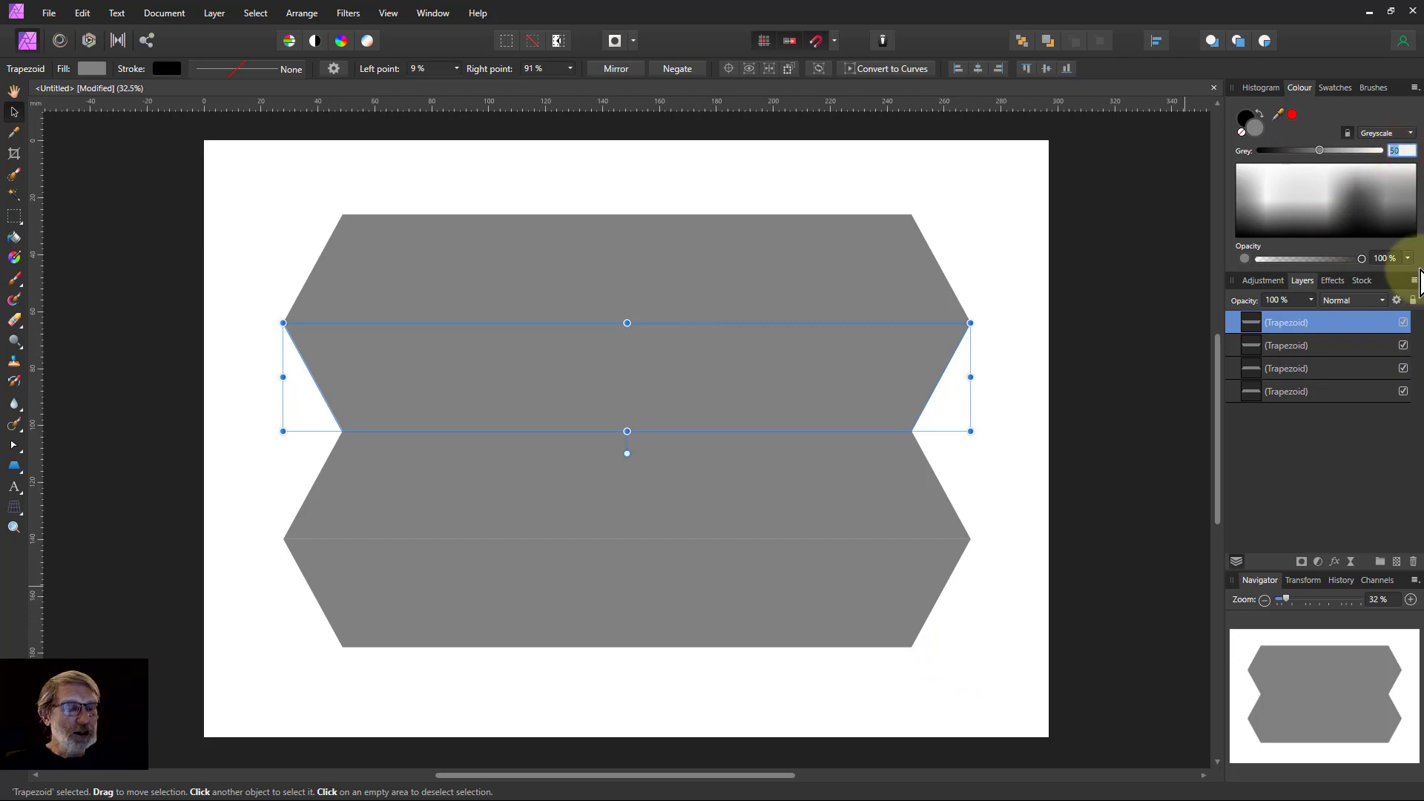
text(7)
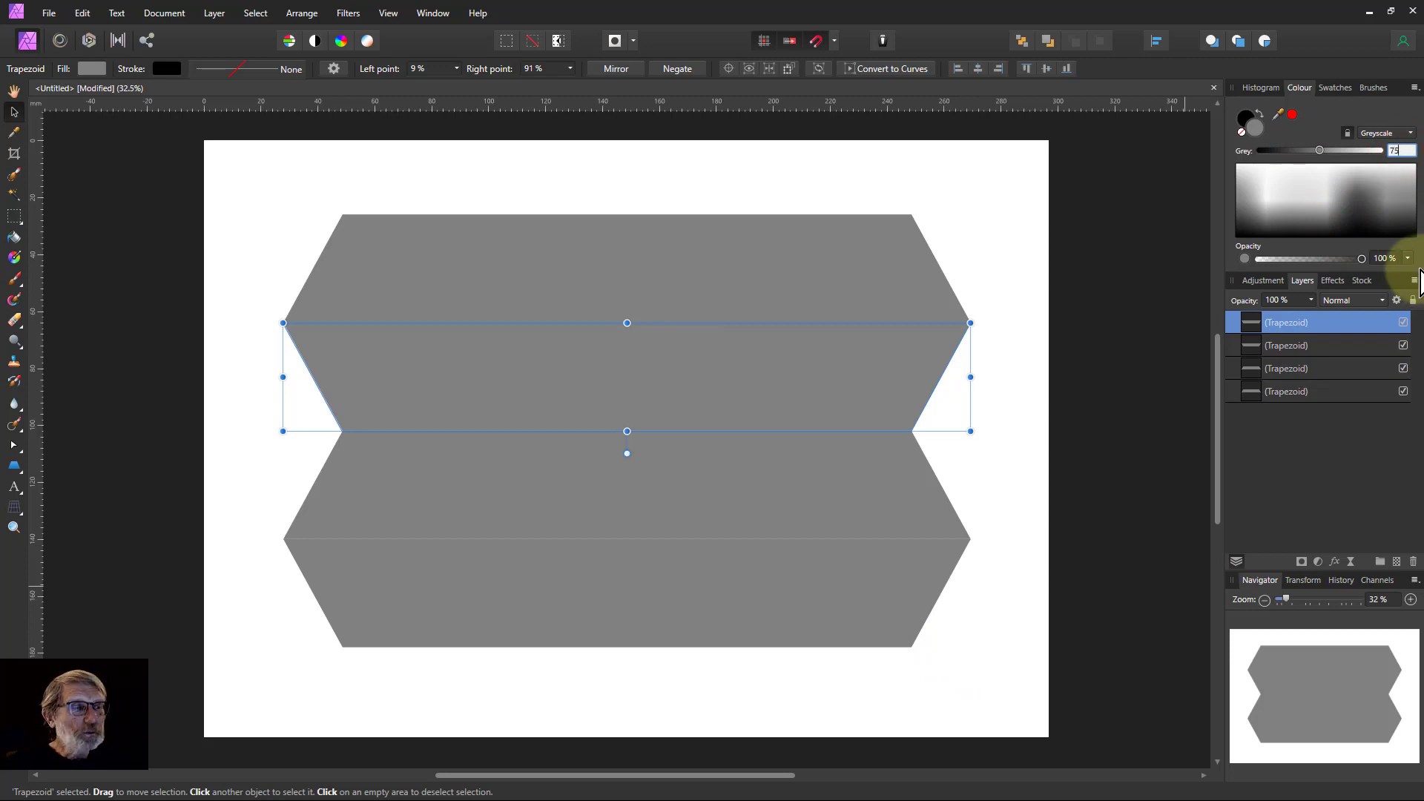
key(Return)
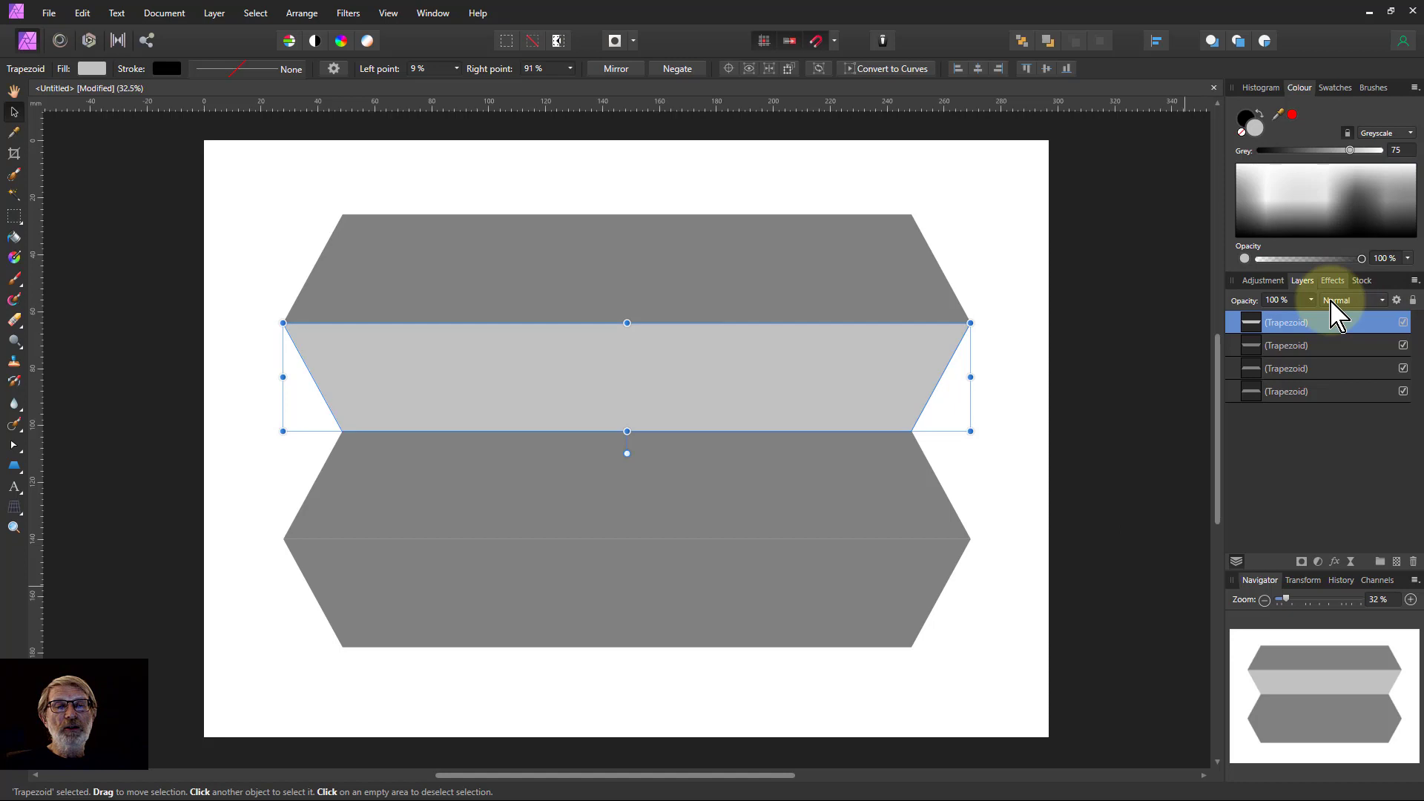
Step: Fill the third trapezoid with dark grey 25, then deselect
click(806, 485)
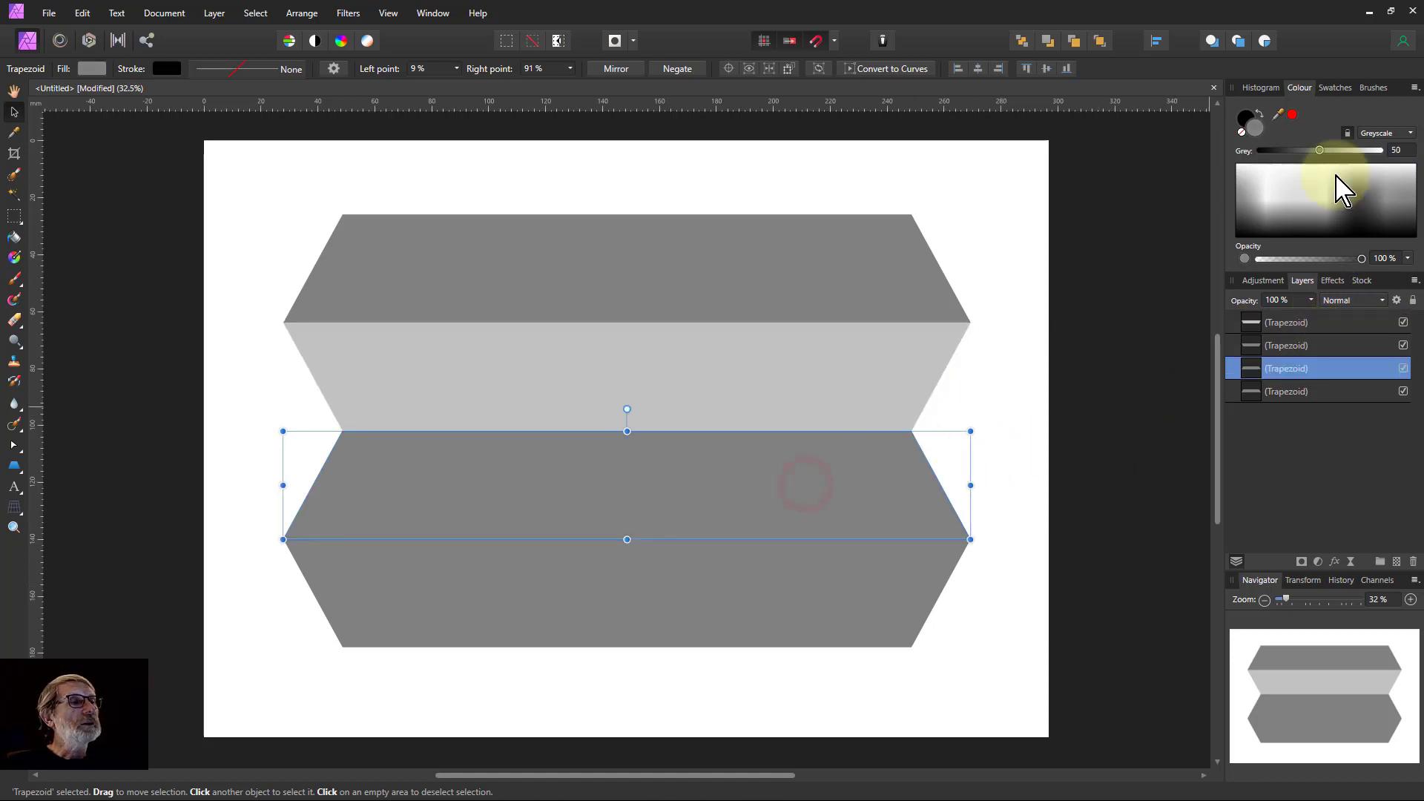
click(1394, 150)
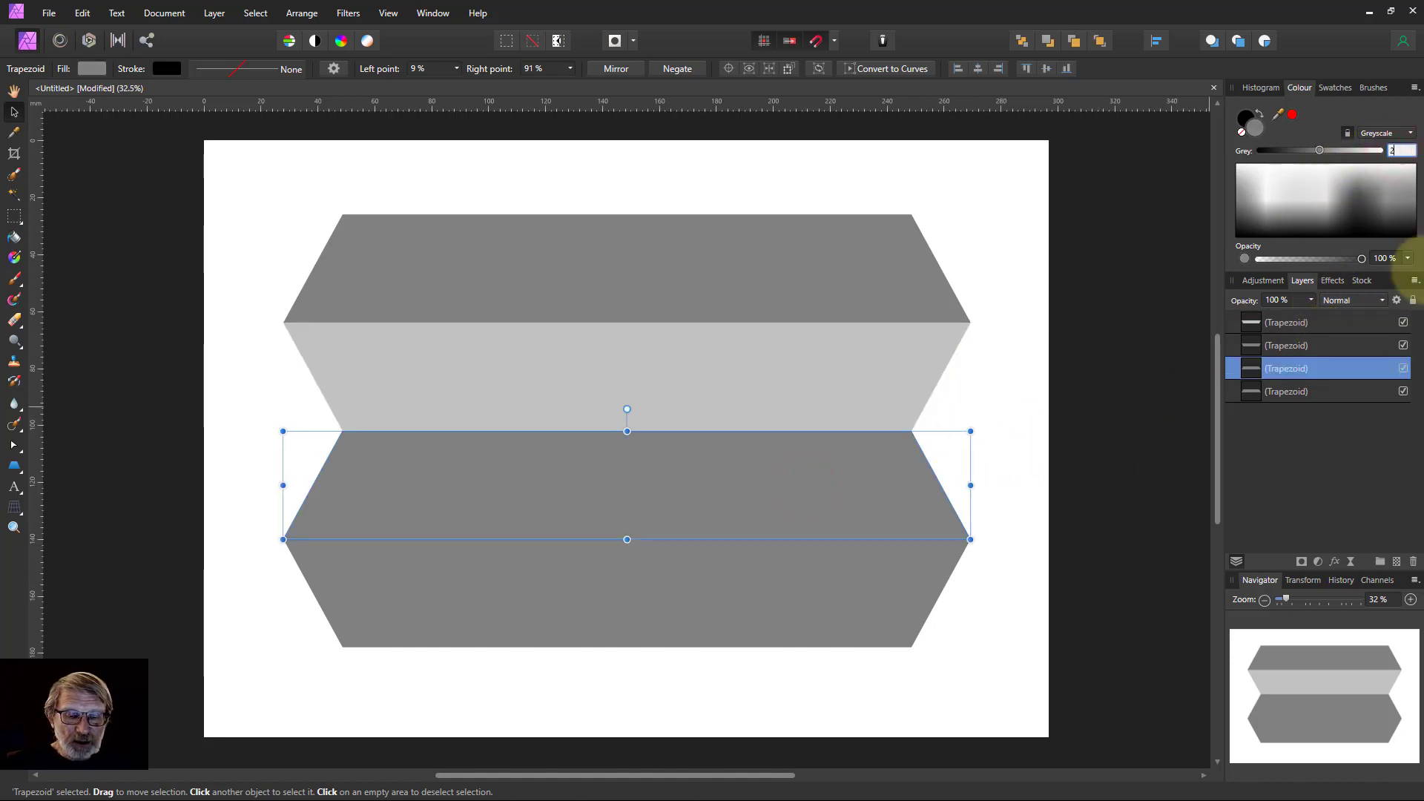
text(25)
key(Return)
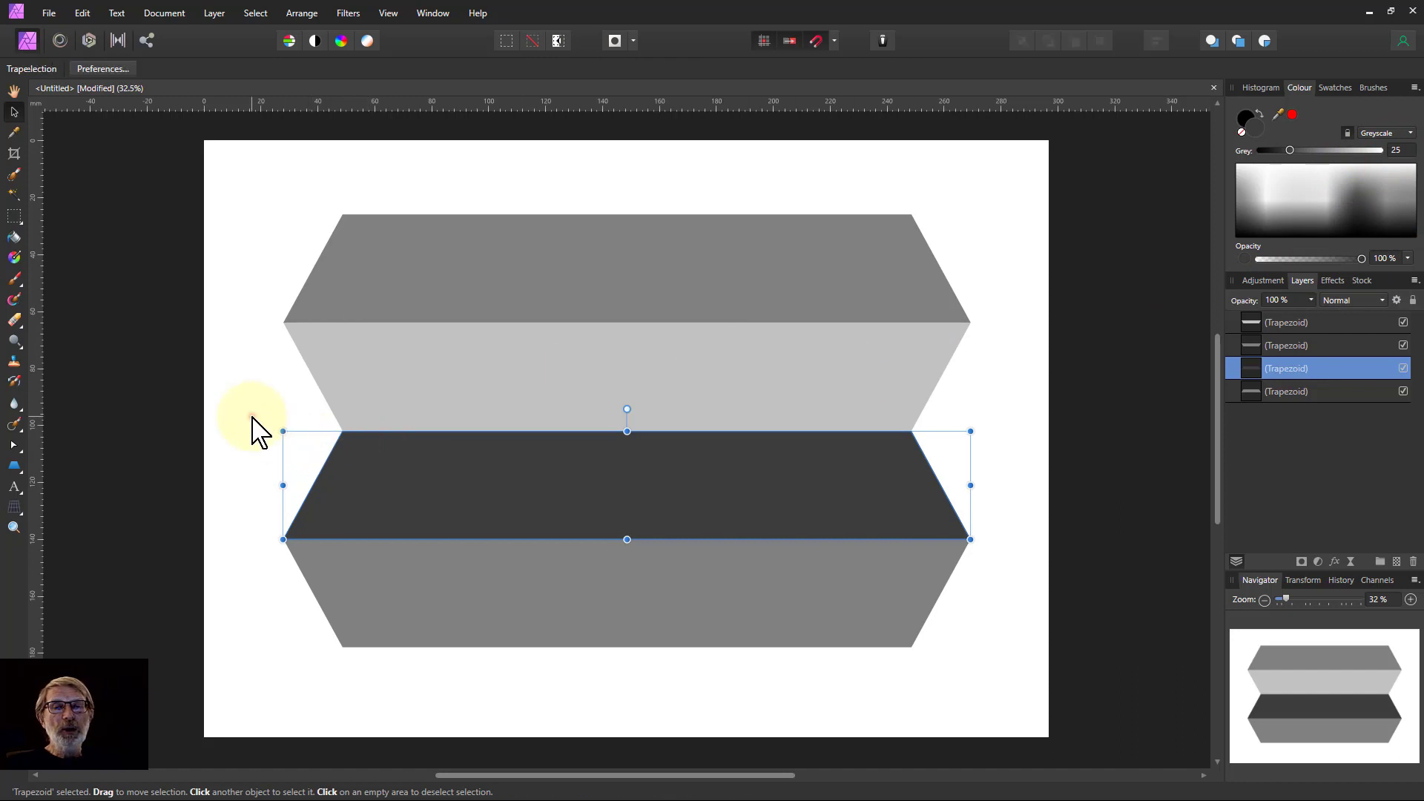
click(251, 416)
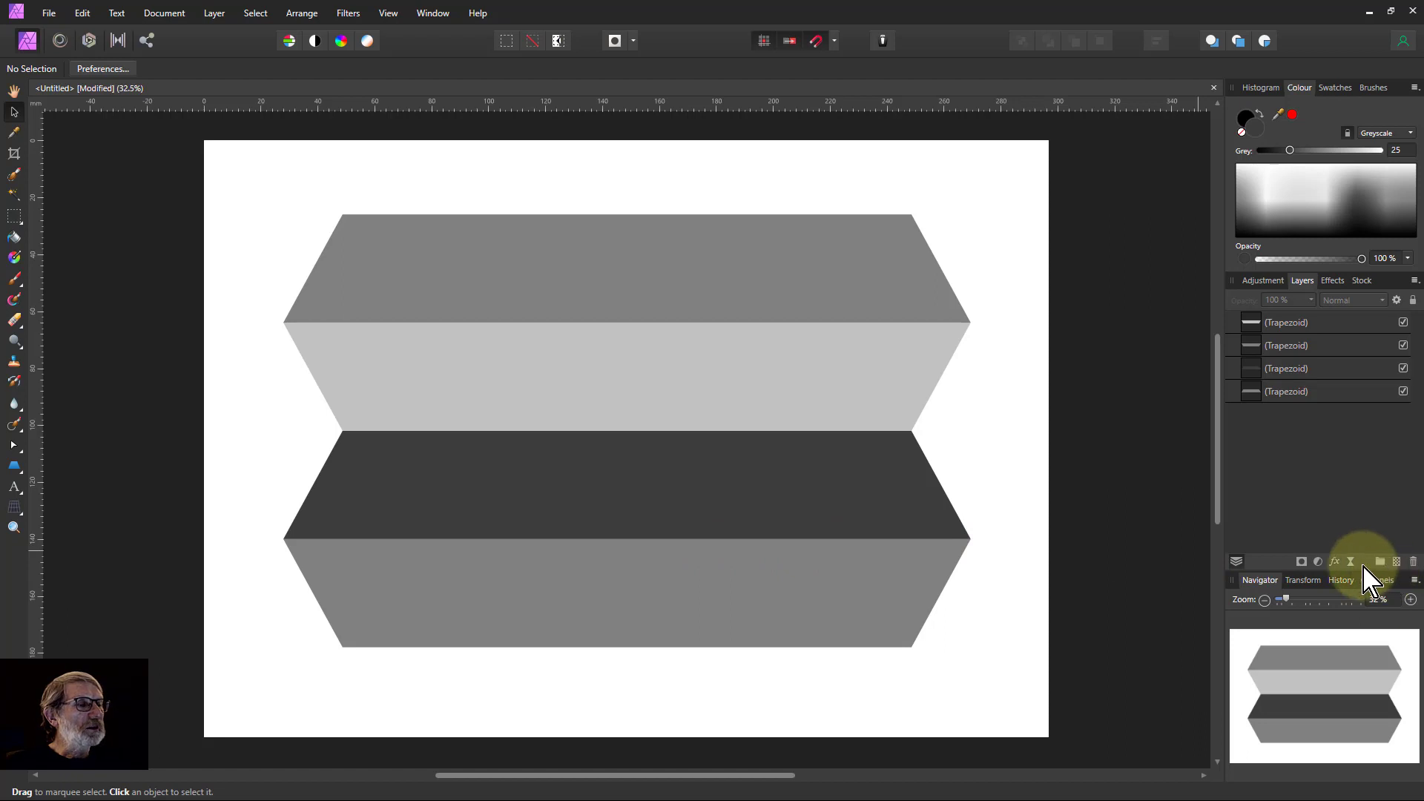
Step: Add a Live Gaussian Blur layer with 35.1 px radius and invert its mask to hide it
click(1352, 562)
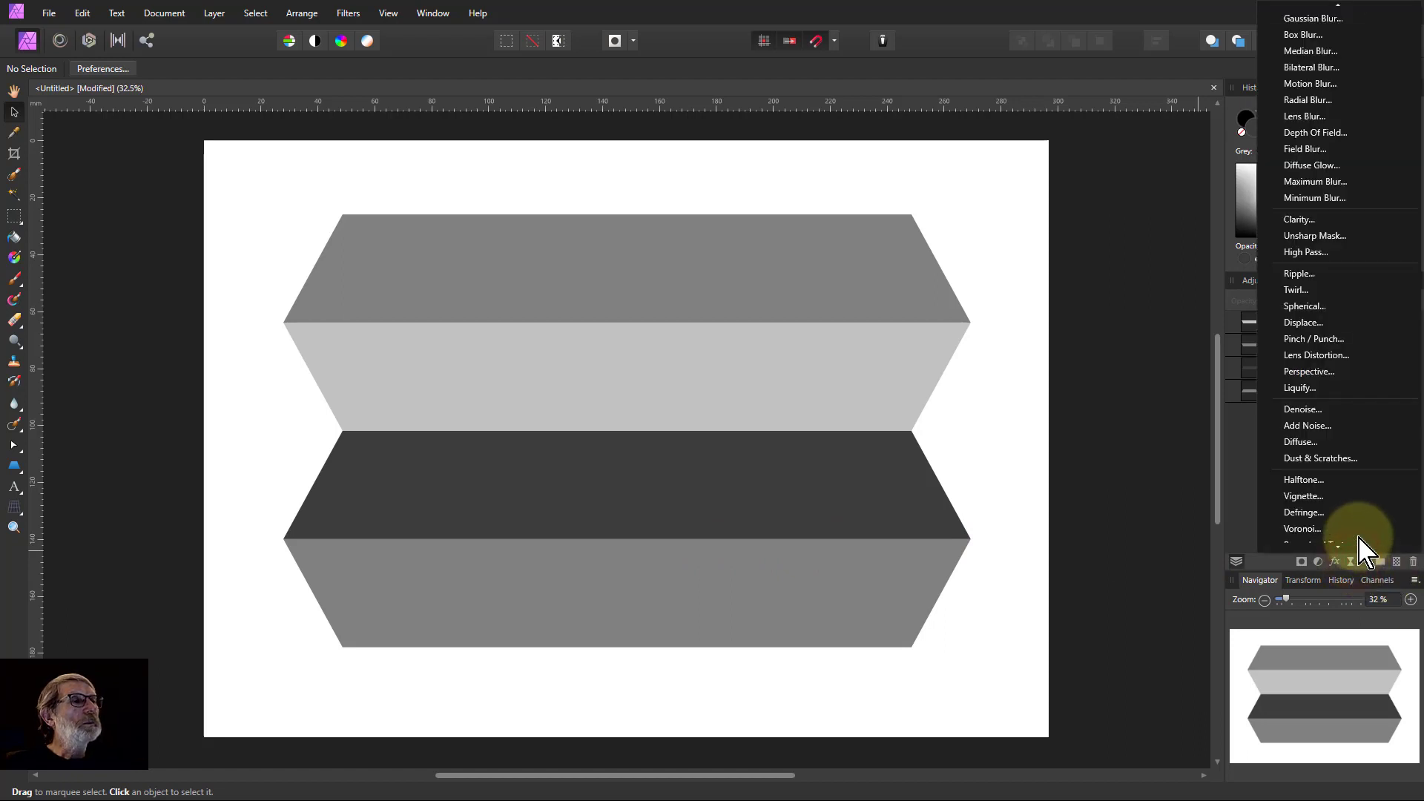
click(1314, 17)
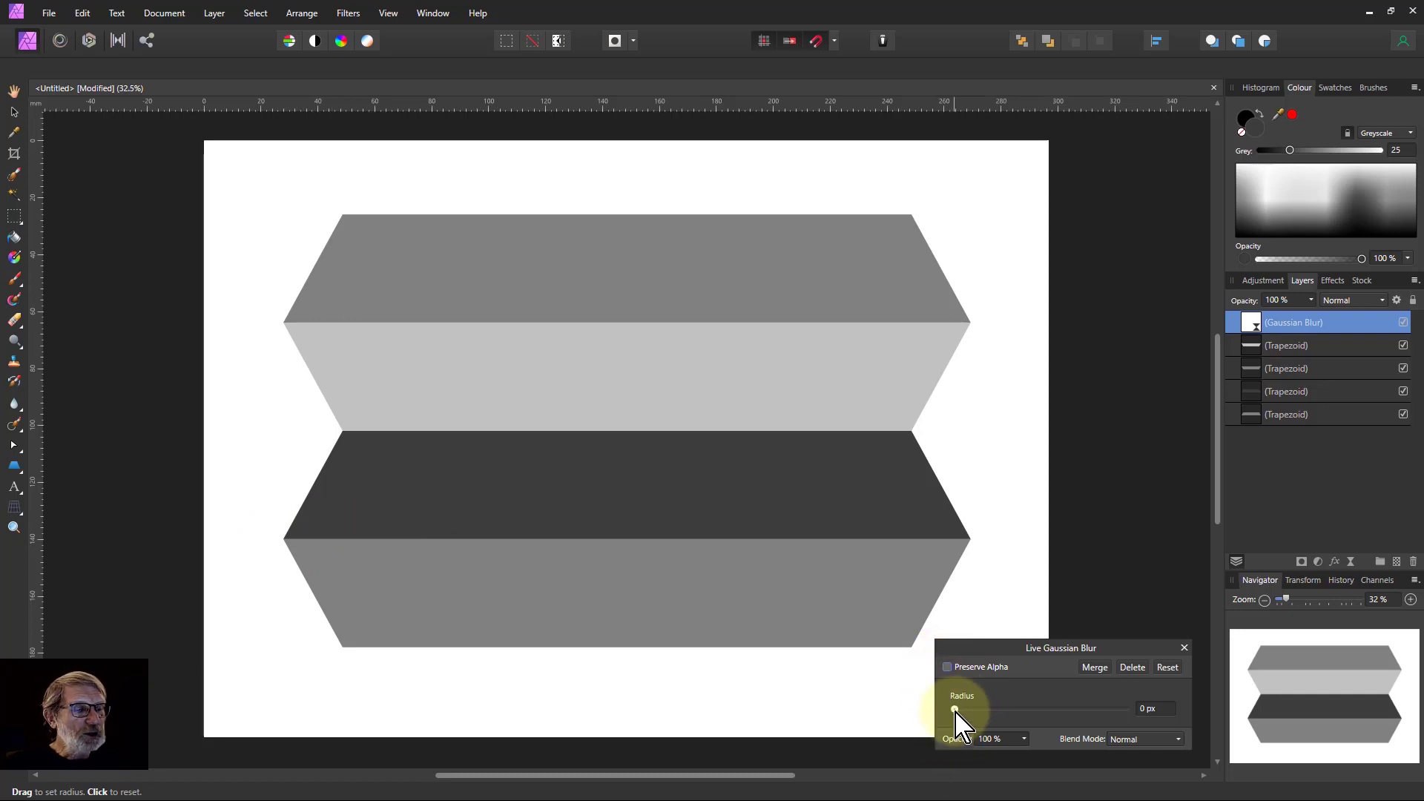
drag(955, 710, 1075, 710)
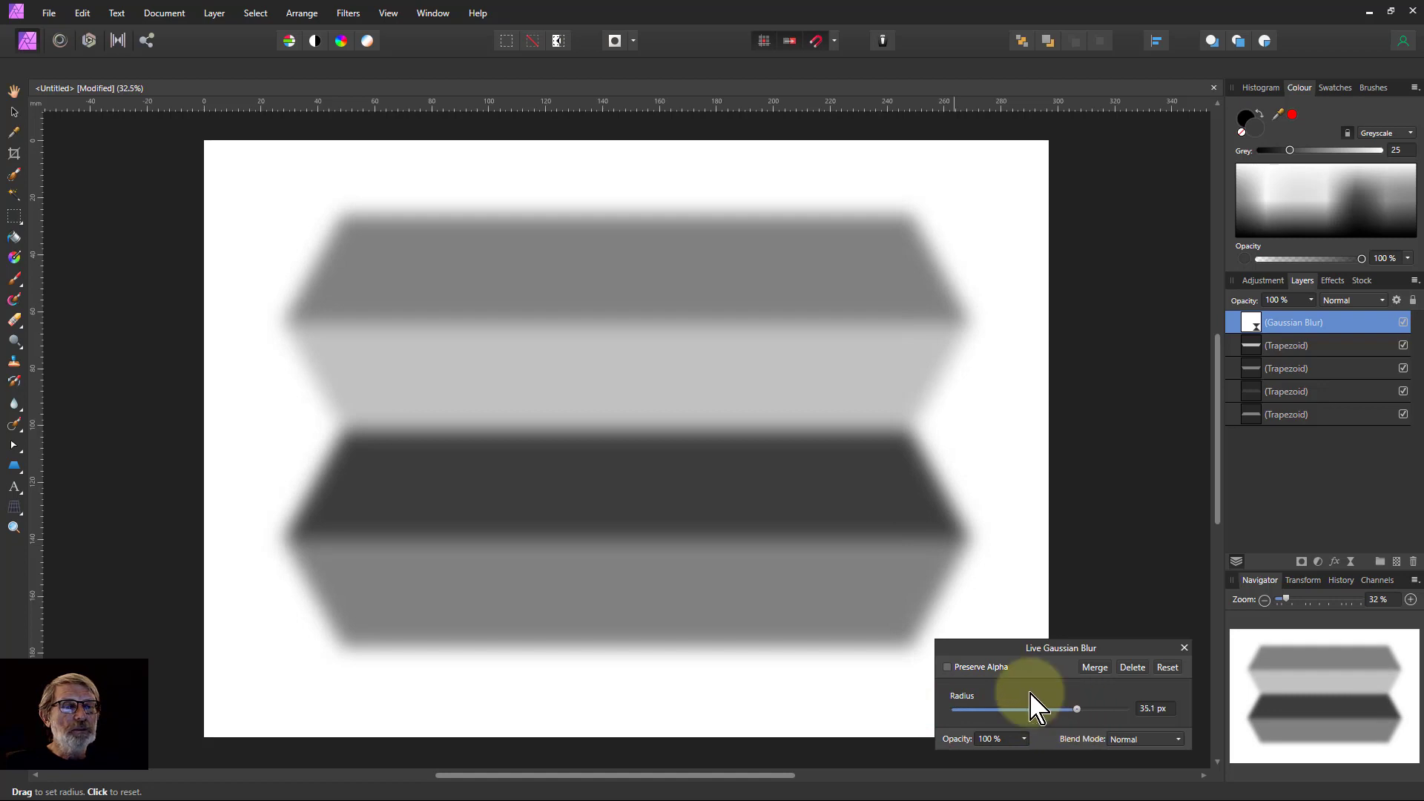
click(1316, 314)
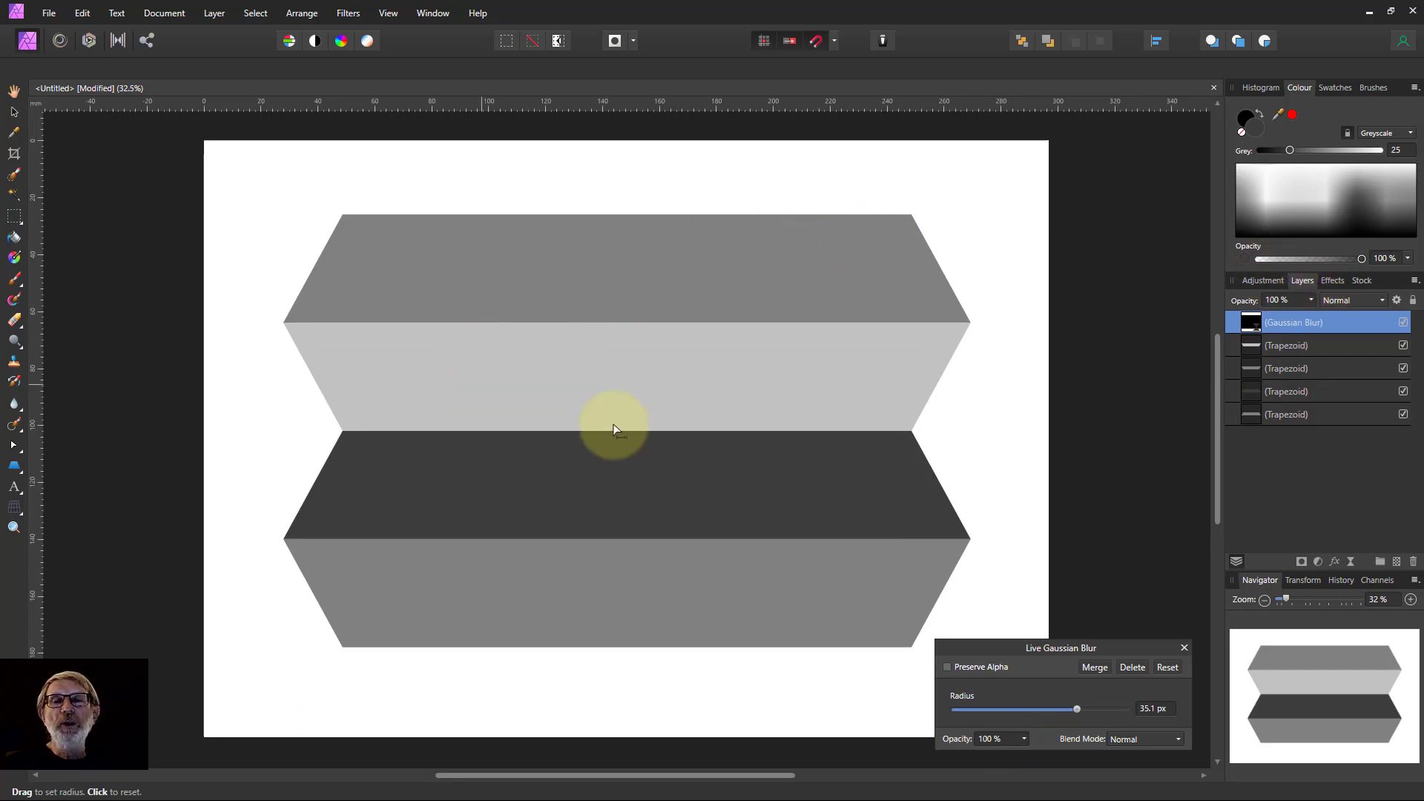
Step: Paint white with the brush on the blur mask along the three step boundaries
click(14, 279)
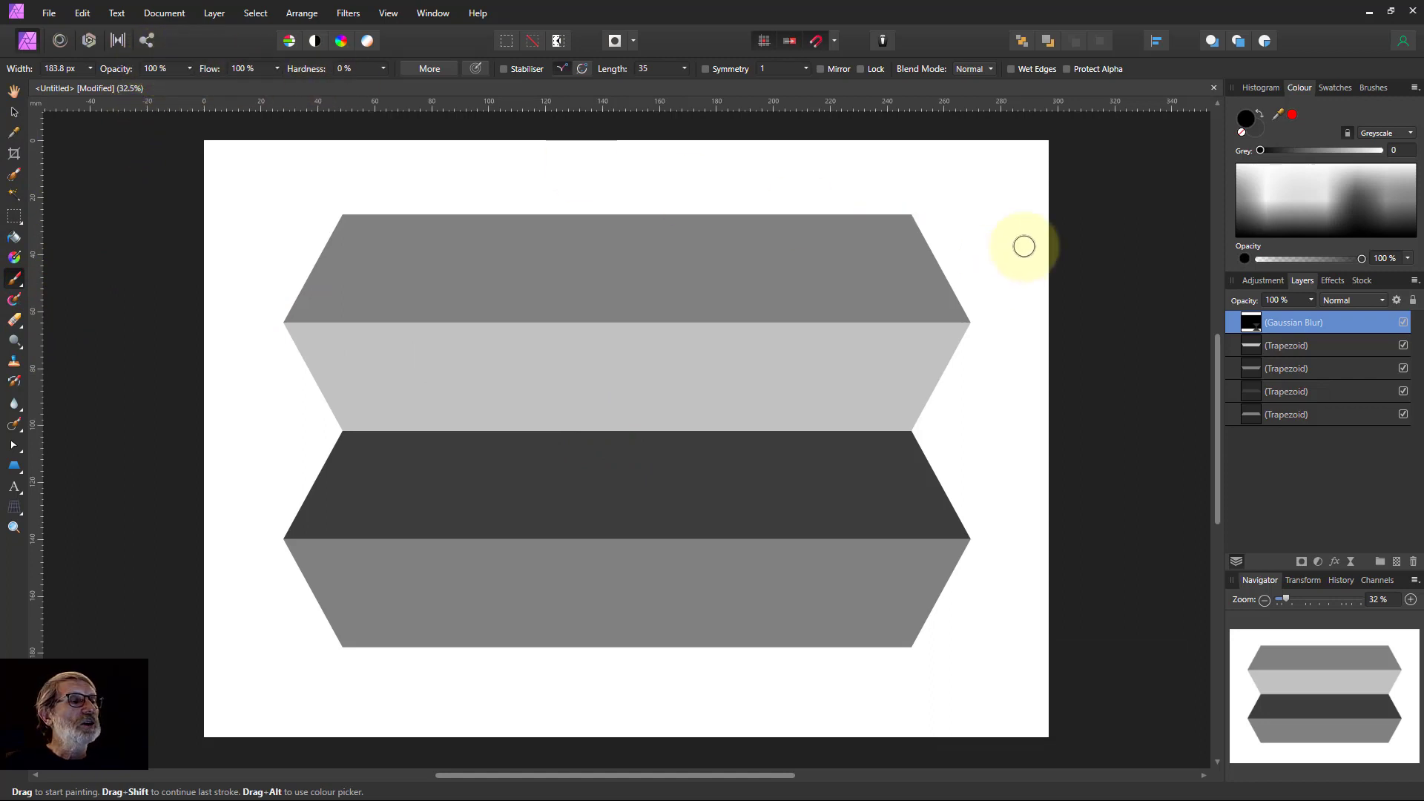
click(1294, 181)
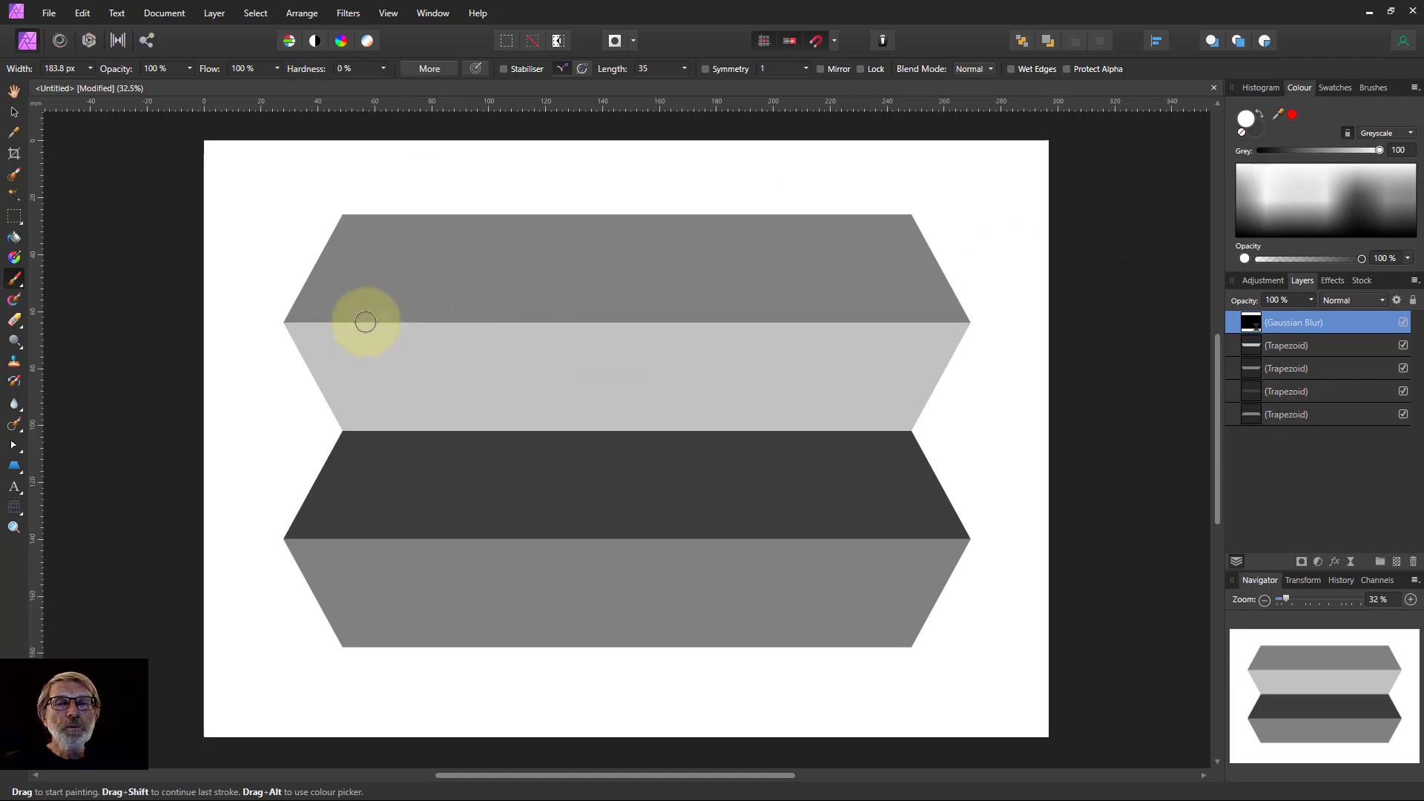
drag(290, 323, 966, 323)
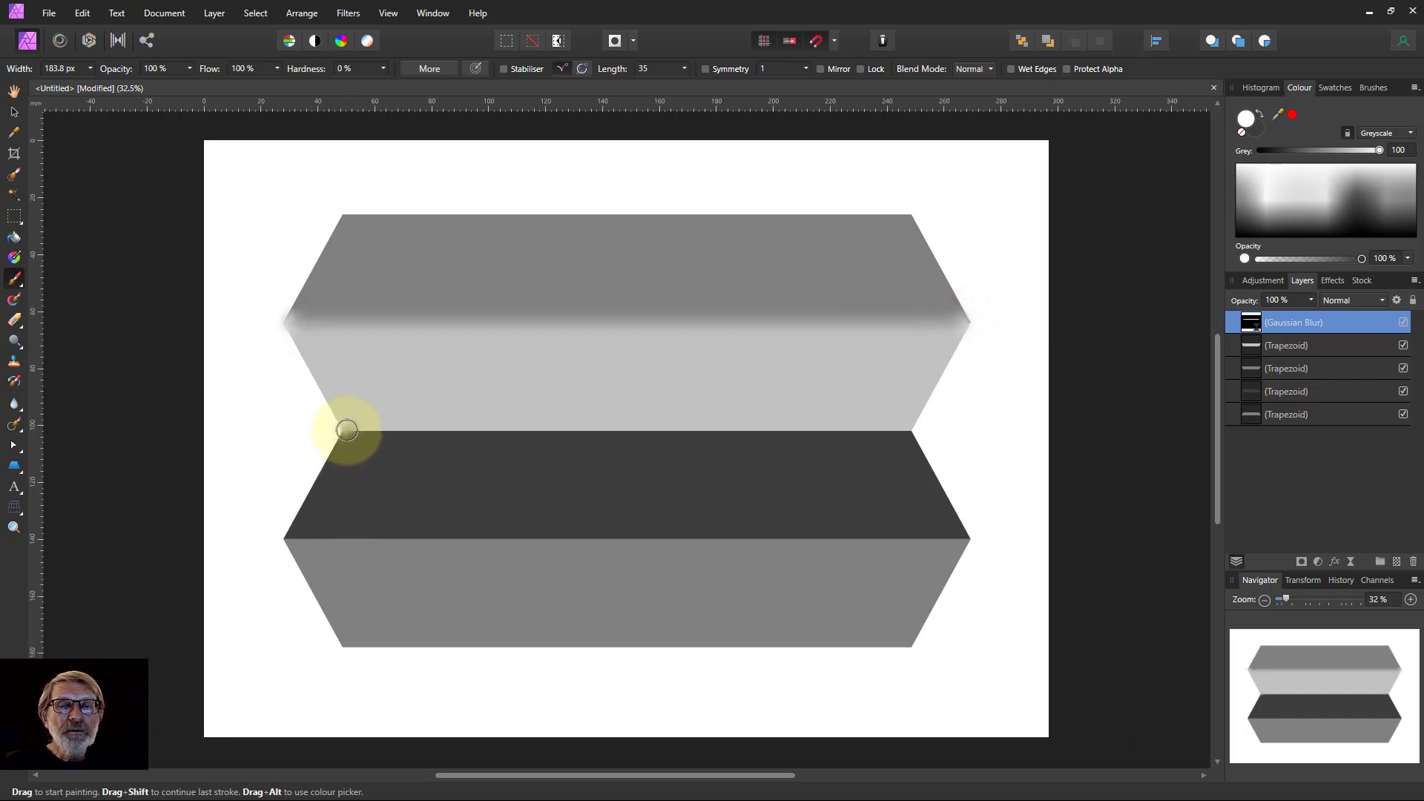
drag(348, 430, 901, 426)
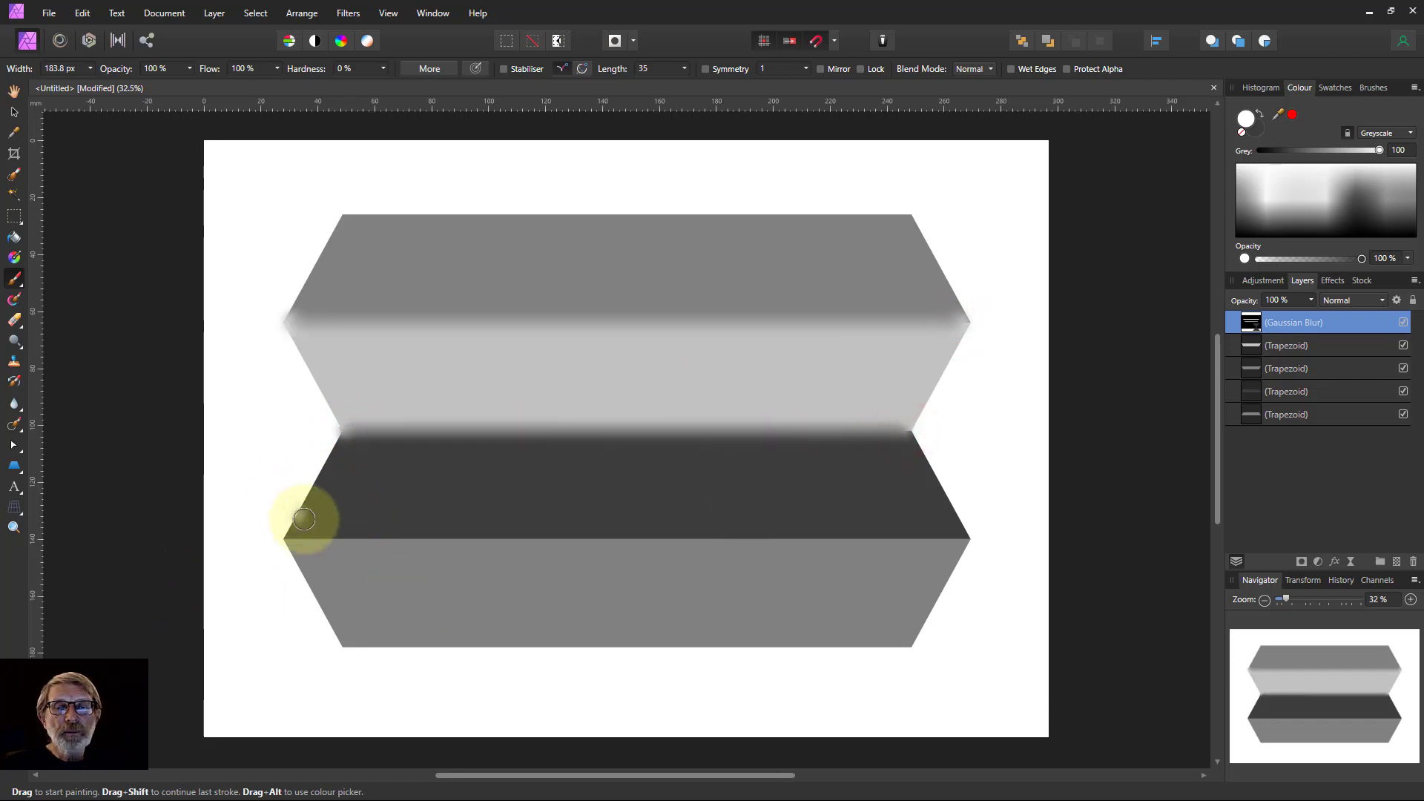
drag(292, 539, 951, 536)
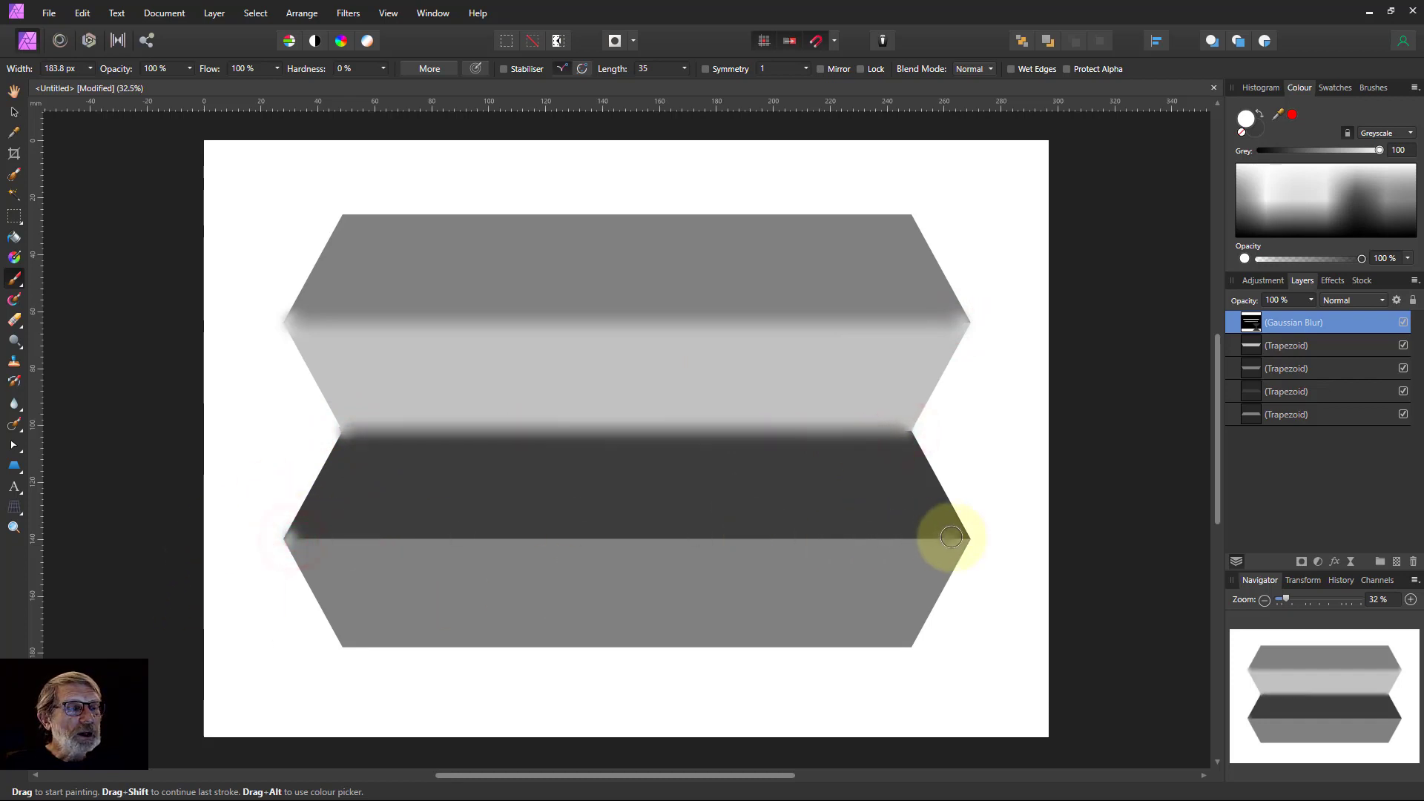